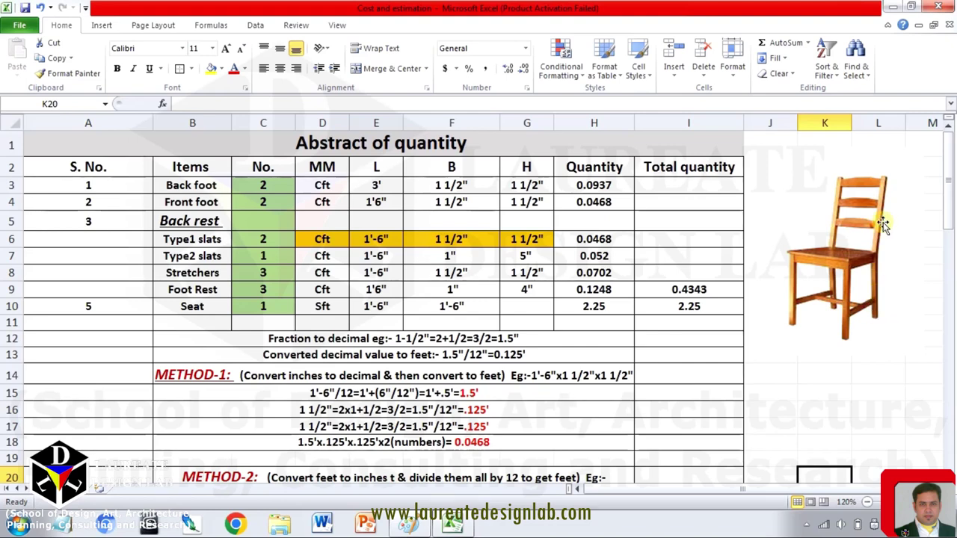
- Check the Back foot length in E3, the Seat unit in D10, and the counts in C3, C8 and C7
click(380, 185)
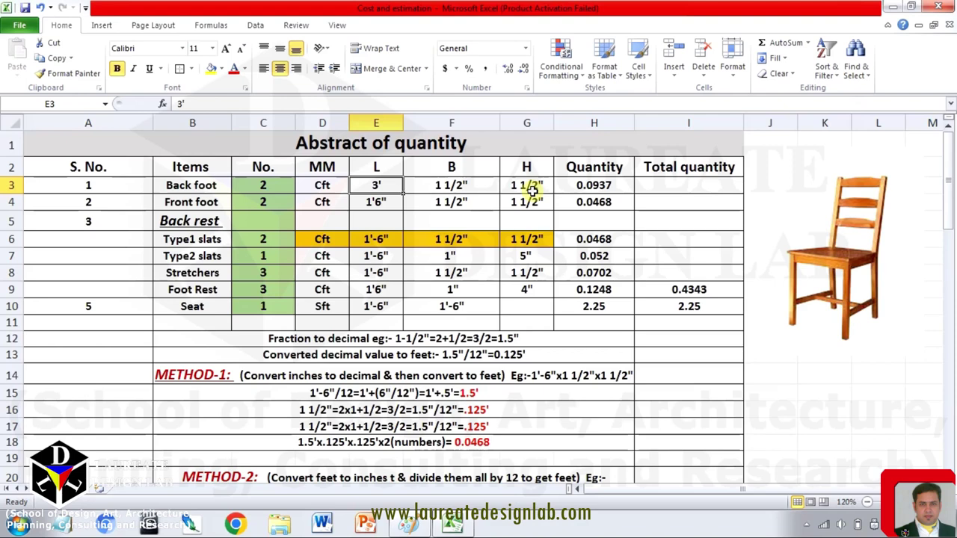
click(326, 309)
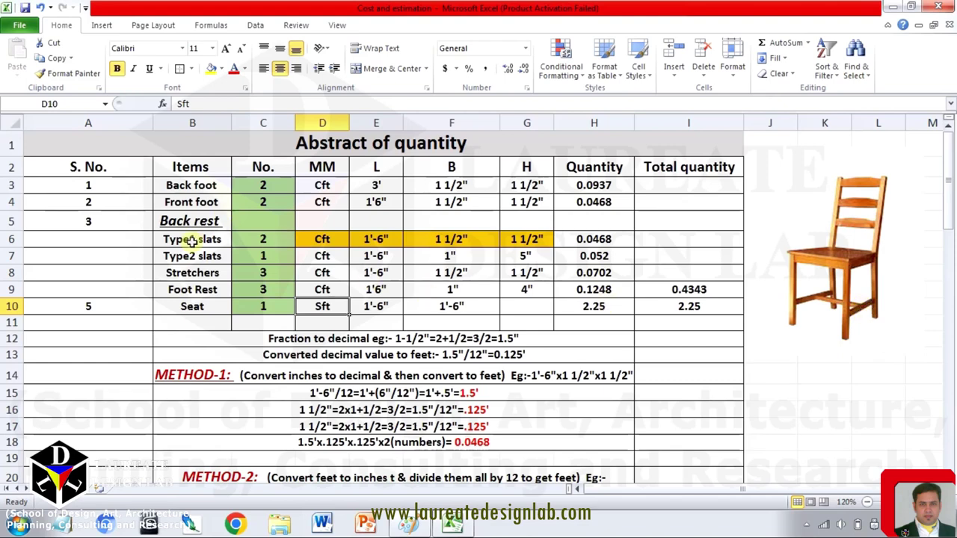
click(274, 187)
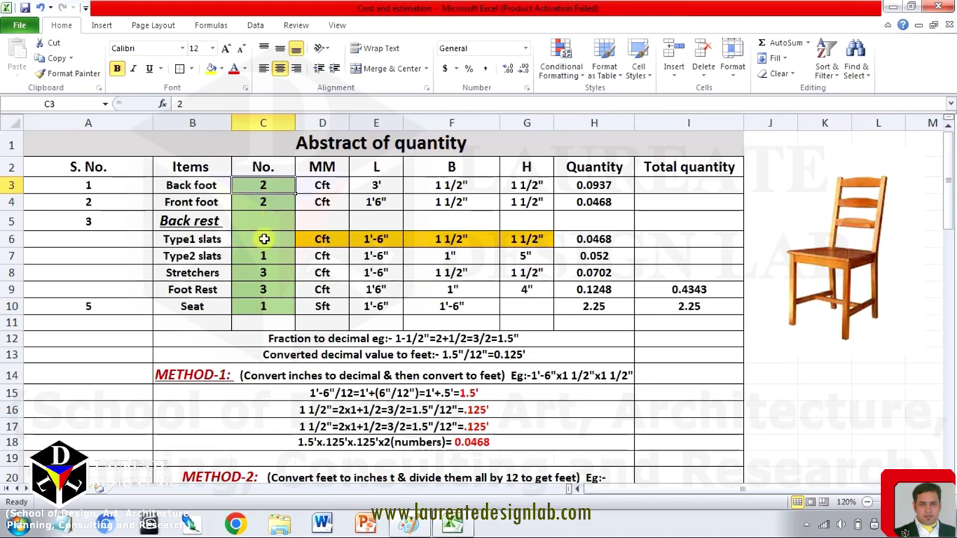
click(266, 273)
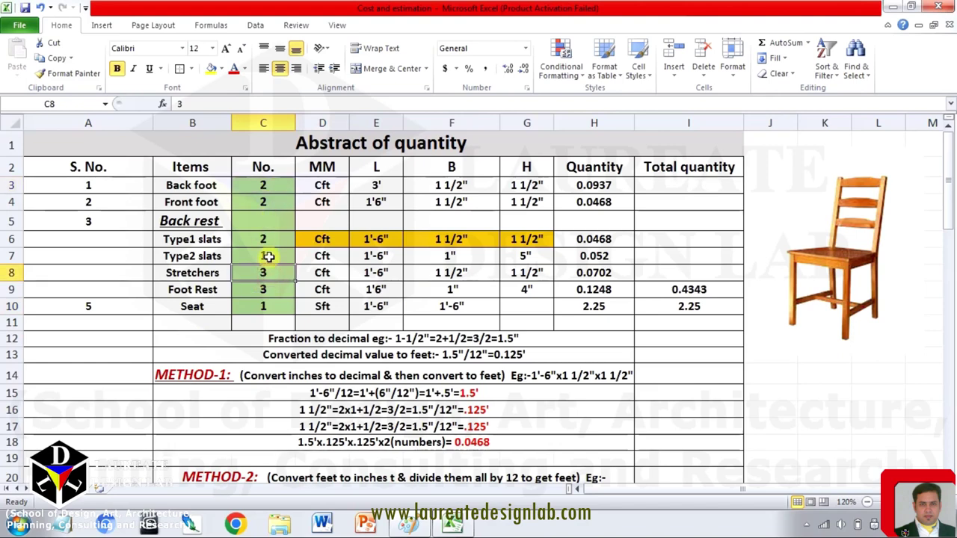
click(267, 256)
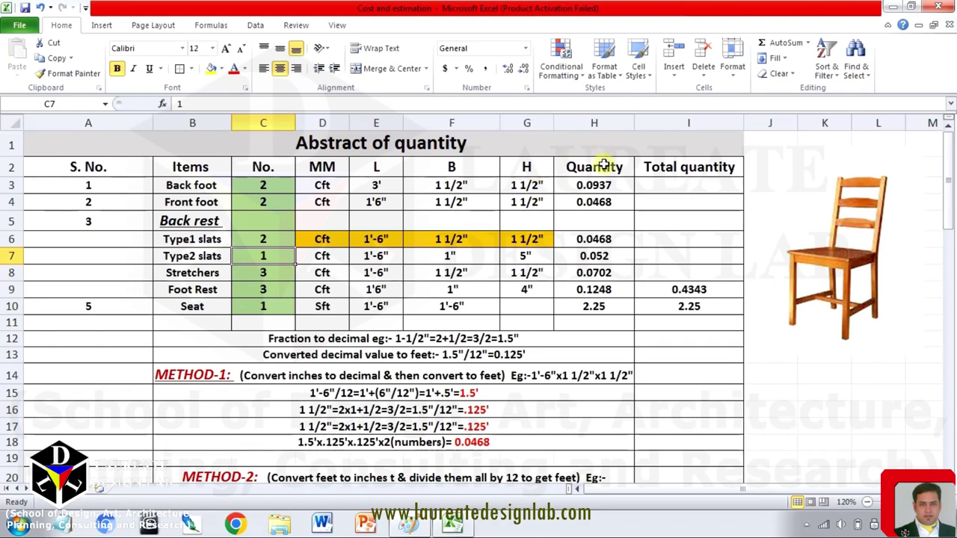
- Scroll through the sheet and point out the Type1 slats quantity in H6
scroll(598, 272, down, 5)
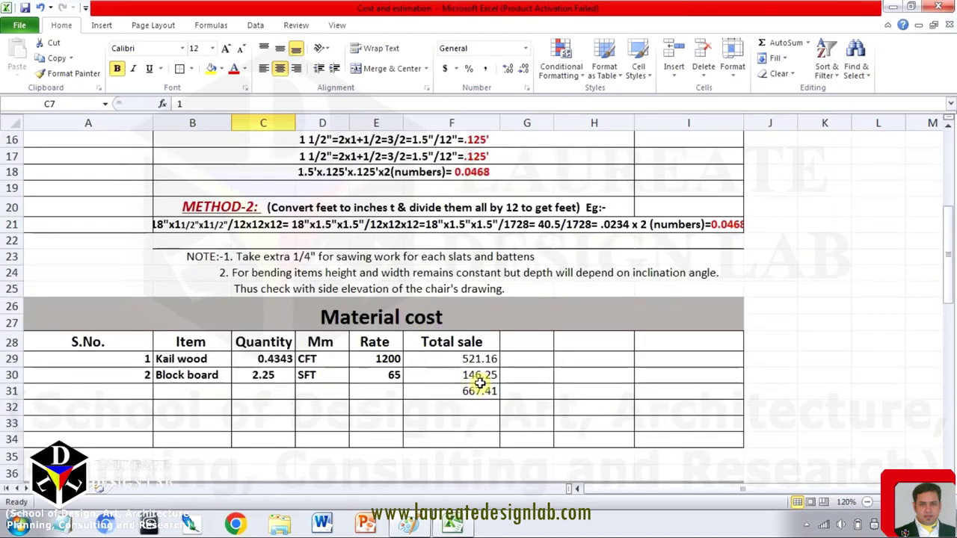
scroll(479, 383, up, 5)
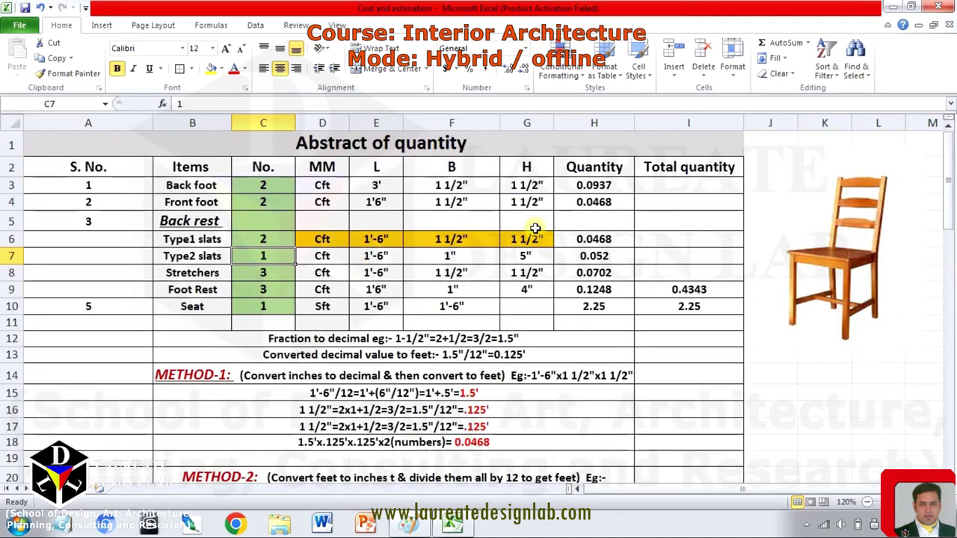
scroll(535, 228, down, 5)
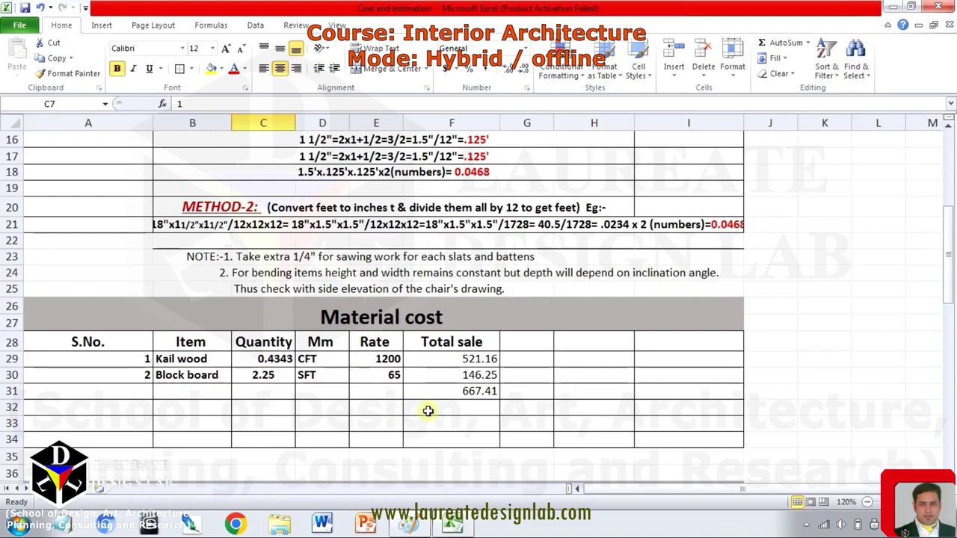
scroll(441, 388, down, 5)
scroll(410, 286, down, 1)
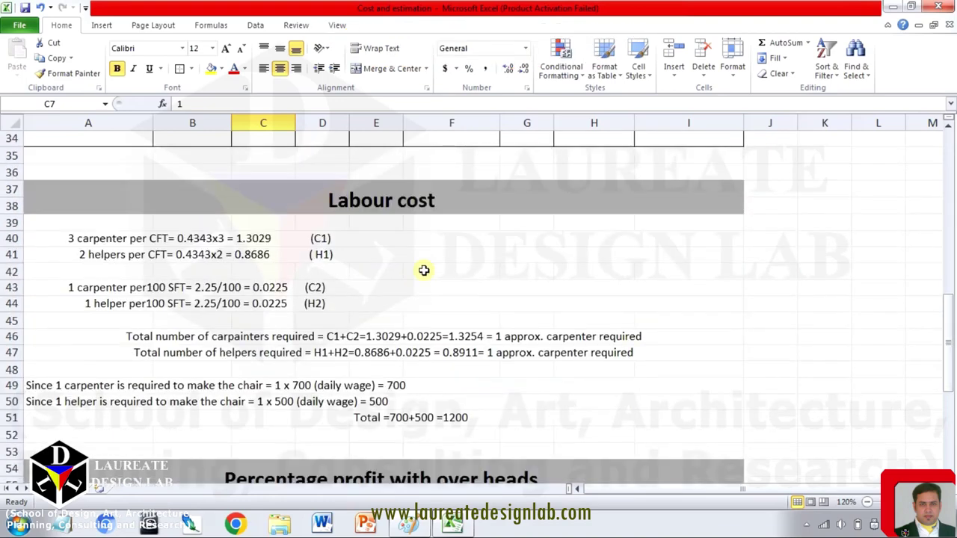
scroll(423, 270, down, 5)
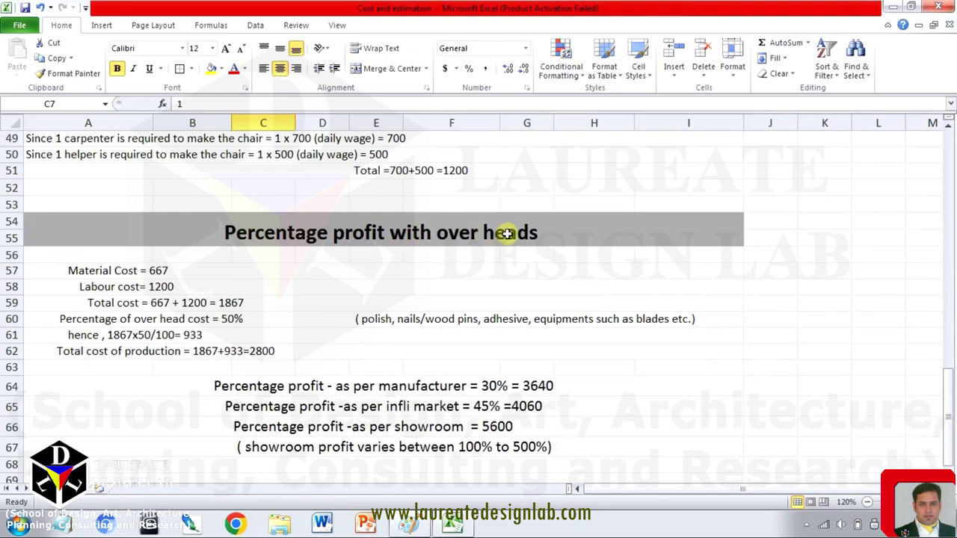
scroll(540, 392, down, 1)
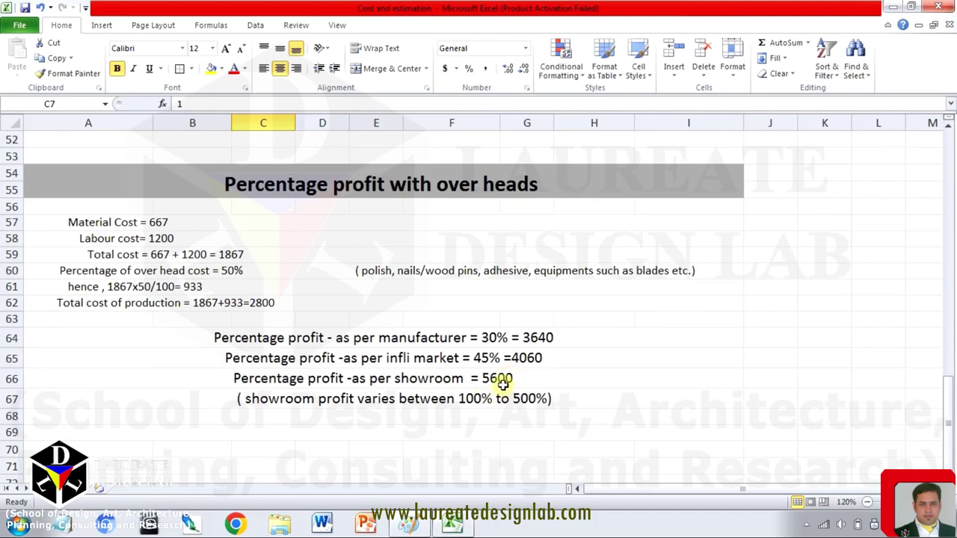
scroll(505, 378, up, 17)
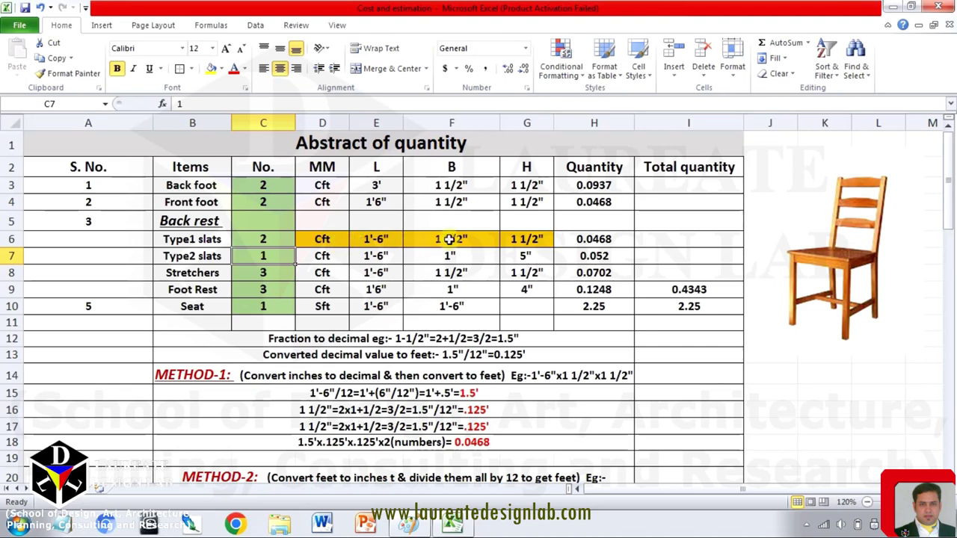
click(589, 241)
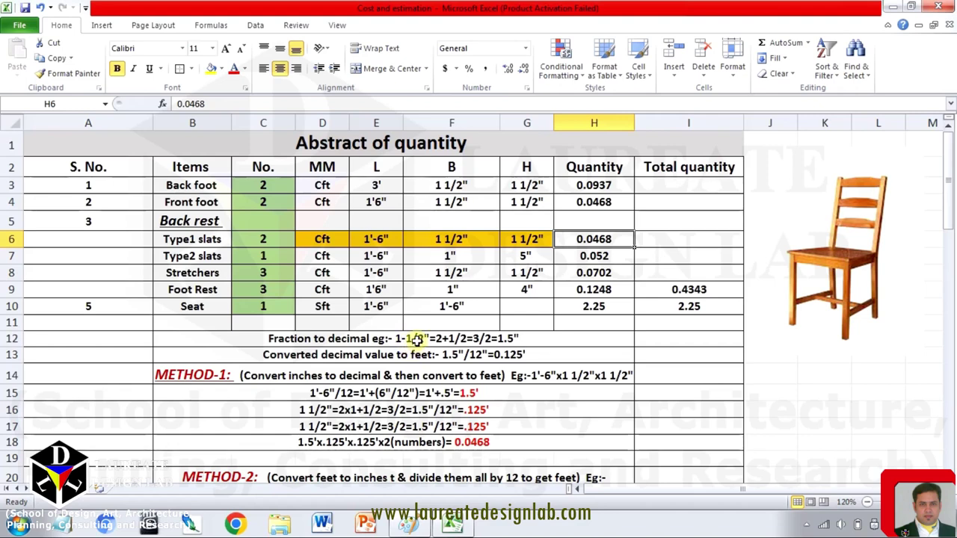
- Change B12's mixed number from 1-1/2 to 1 1/2, then bring up Paint
double_click(406, 337)
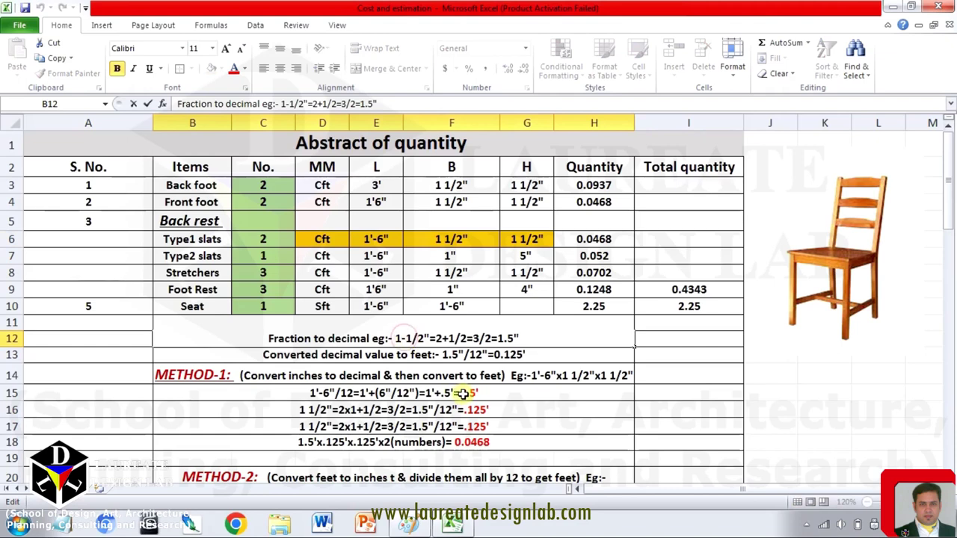
key(BackSpace)
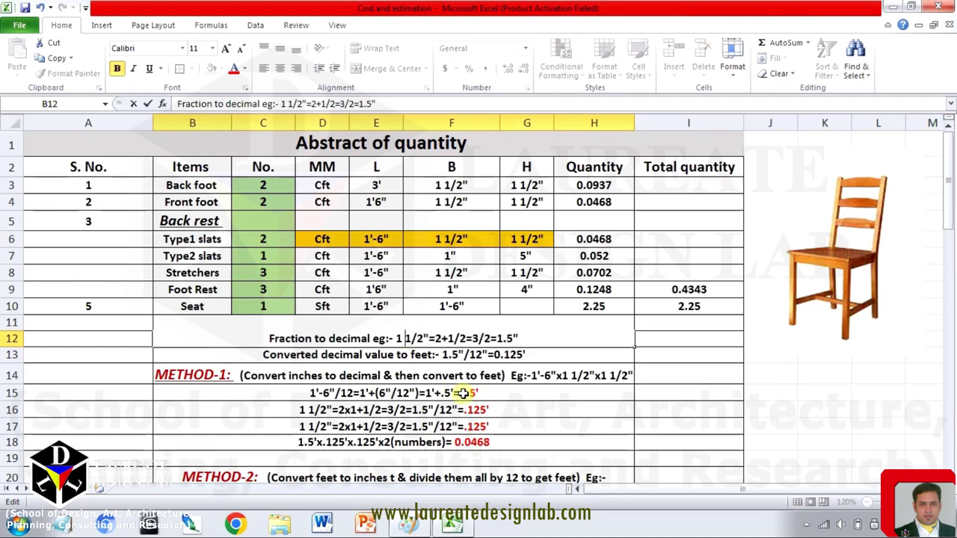
click(542, 397)
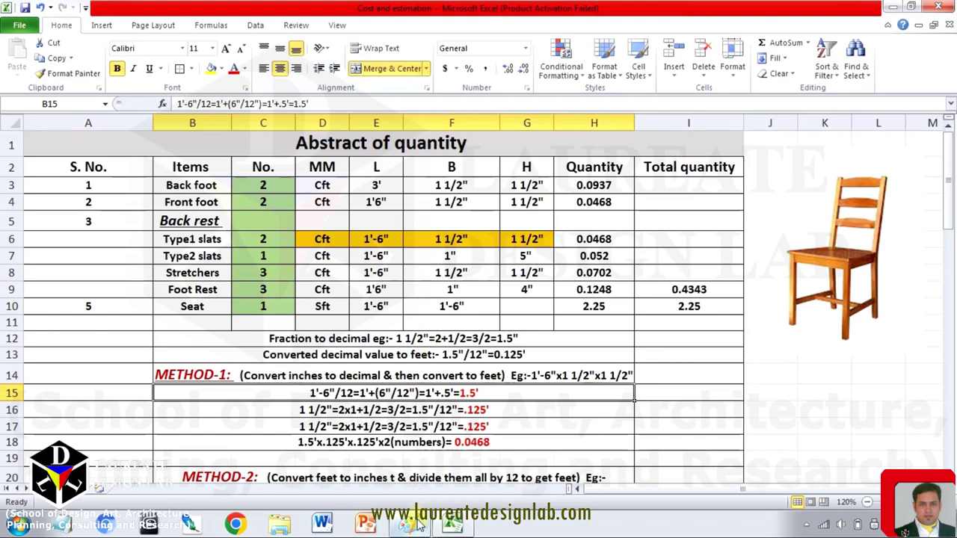
click(410, 523)
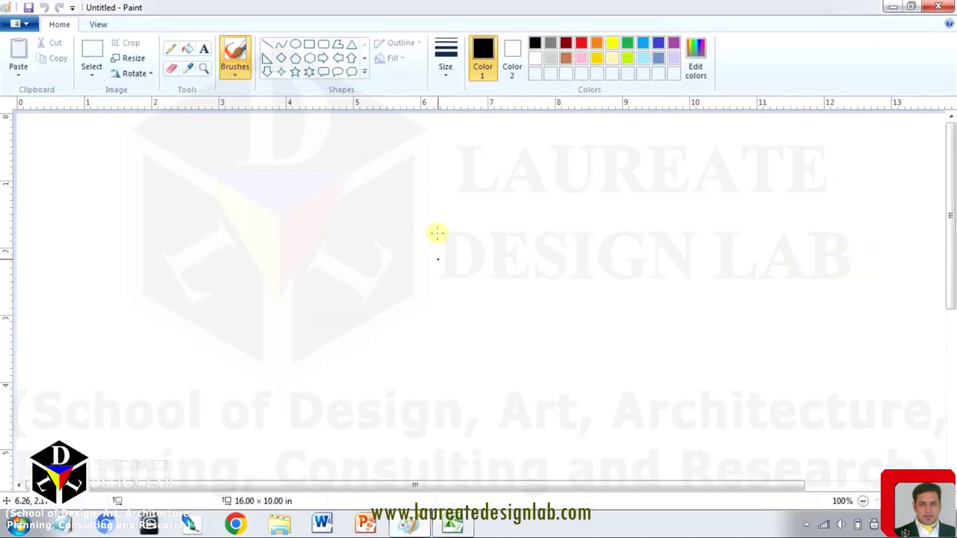
- Handwrite the heading 'Fraction.' on the blank canvas
mouse_move(314, 178)
mouse_down()
mouse_move(320, 208)
mouse_move(327, 177)
mouse_move(376, 196)
mouse_up()
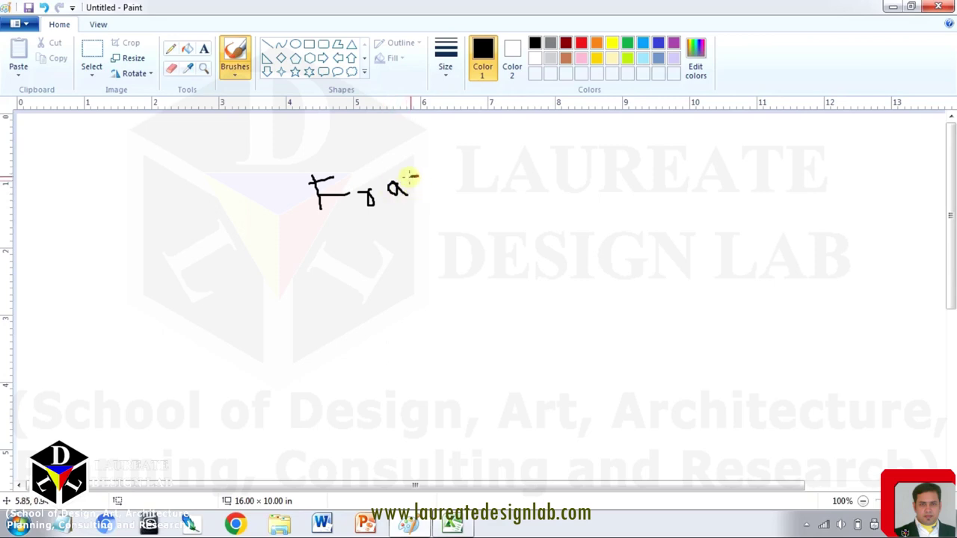
mouse_move(419, 178)
mouse_down()
mouse_move(417, 192)
mouse_move(438, 167)
mouse_move(487, 171)
mouse_move(474, 166)
mouse_move(487, 159)
mouse_move(490, 175)
mouse_up()
key(ctrl+z)
click(493, 175)
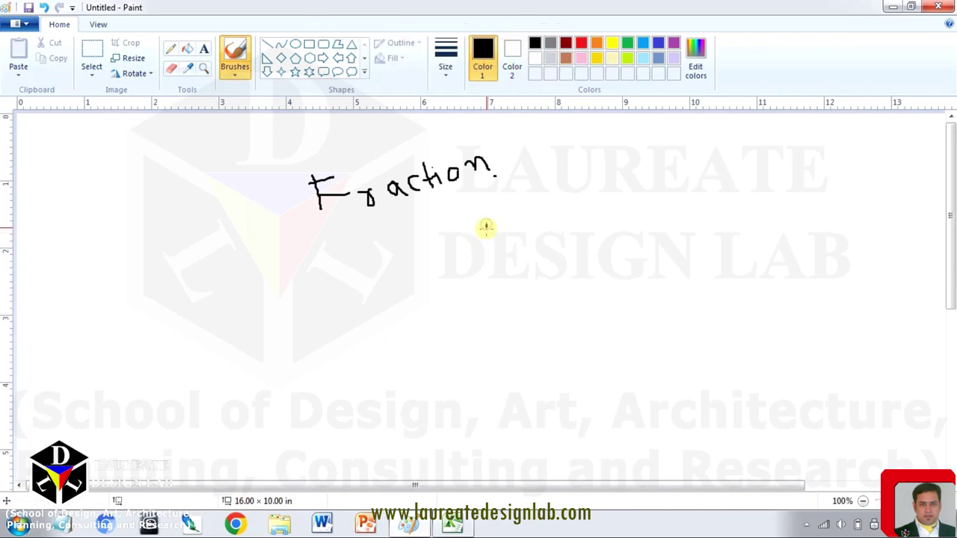
- Write the examples 1/2 and 2/1 beneath the Fraction heading
mouse_move(485, 224)
mouse_down()
mouse_move(487, 240)
mouse_move(515, 252)
mouse_move(487, 279)
mouse_move(531, 281)
mouse_up()
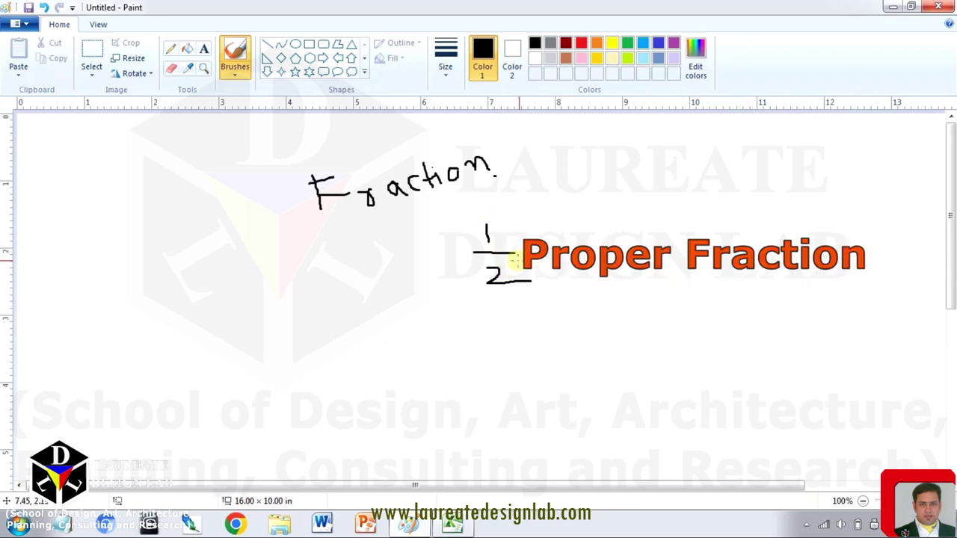
mouse_move(584, 221)
mouse_down()
mouse_move(588, 235)
mouse_move(617, 238)
mouse_move(622, 250)
mouse_up()
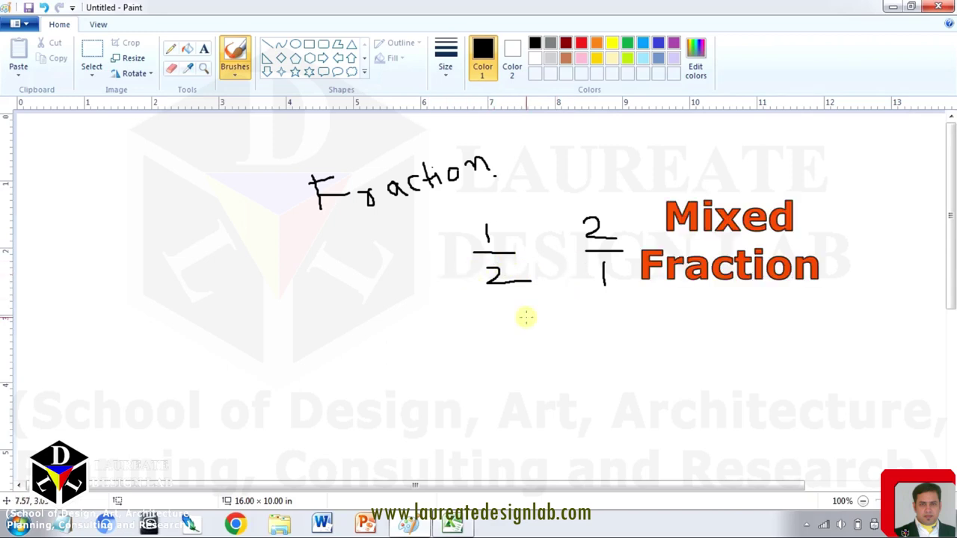
click(452, 521)
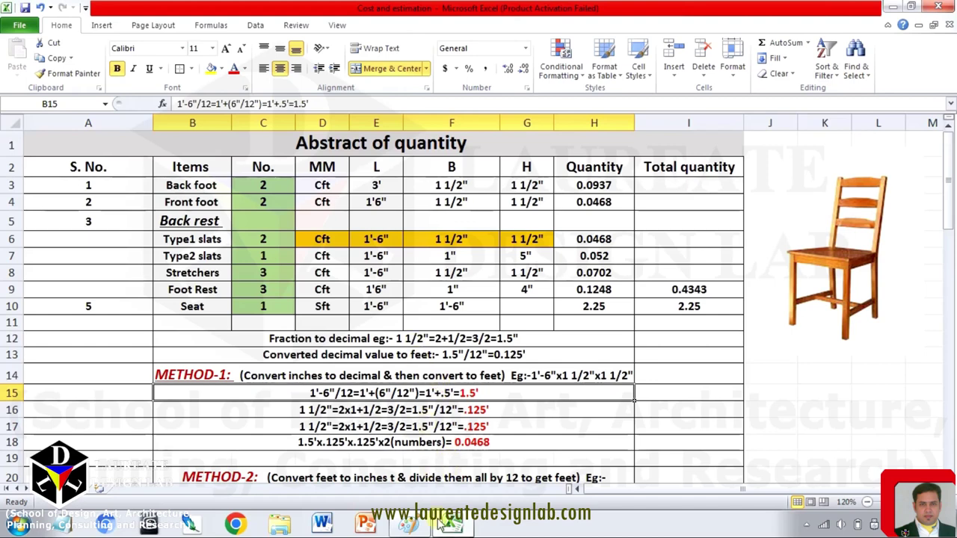
click(408, 524)
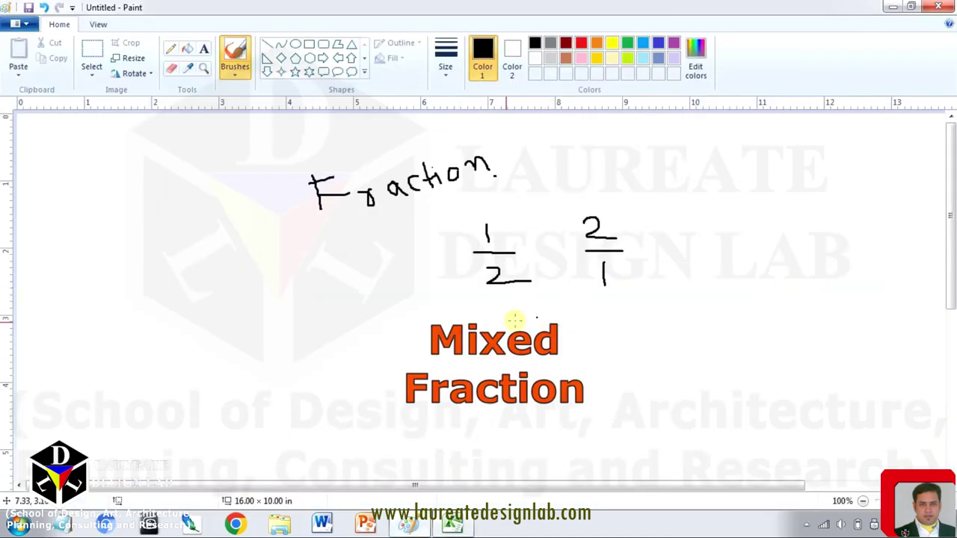
- Write the mixed fraction 1 1/2, marking its whole number and denominator with linking strokes
mouse_move(397, 341)
mouse_down()
mouse_move(398, 366)
mouse_move(441, 342)
mouse_move(428, 371)
mouse_move(454, 369)
mouse_up()
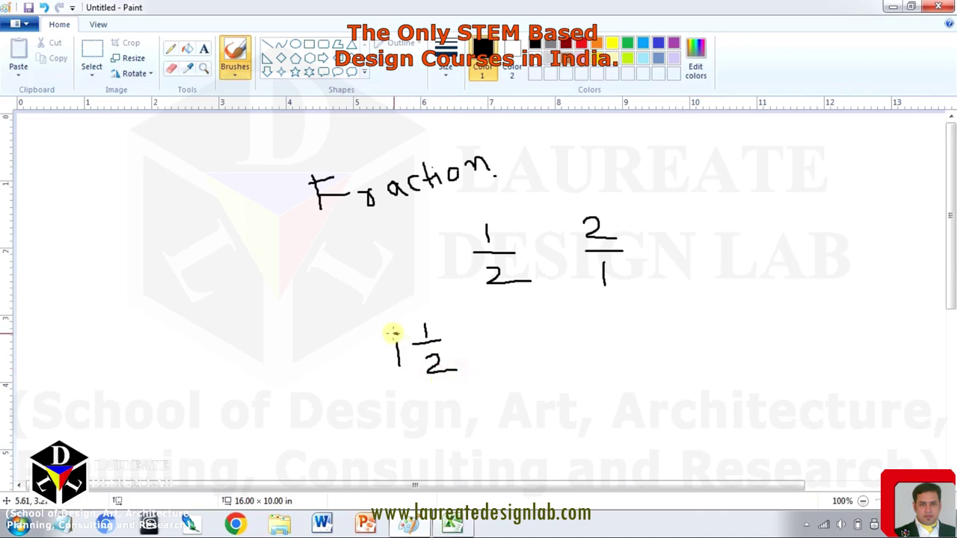
mouse_move(392, 334)
mouse_down()
mouse_move(387, 363)
mouse_move(410, 365)
mouse_move(398, 334)
mouse_up()
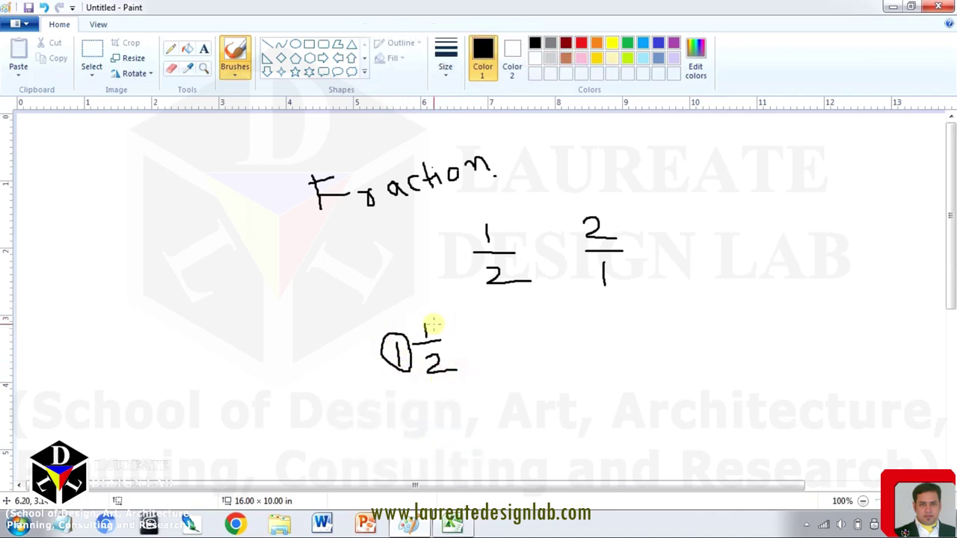
drag(433, 325, 465, 275)
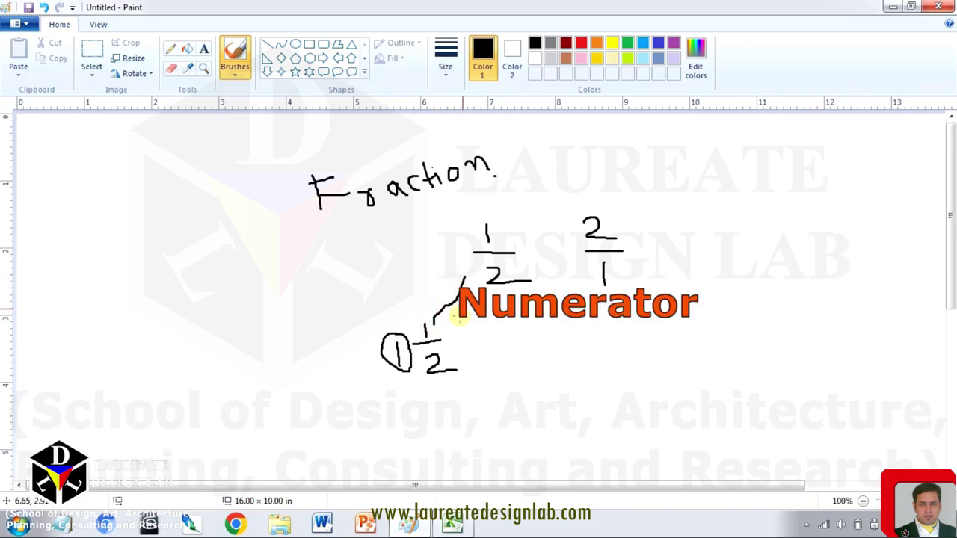
drag(447, 364, 472, 333)
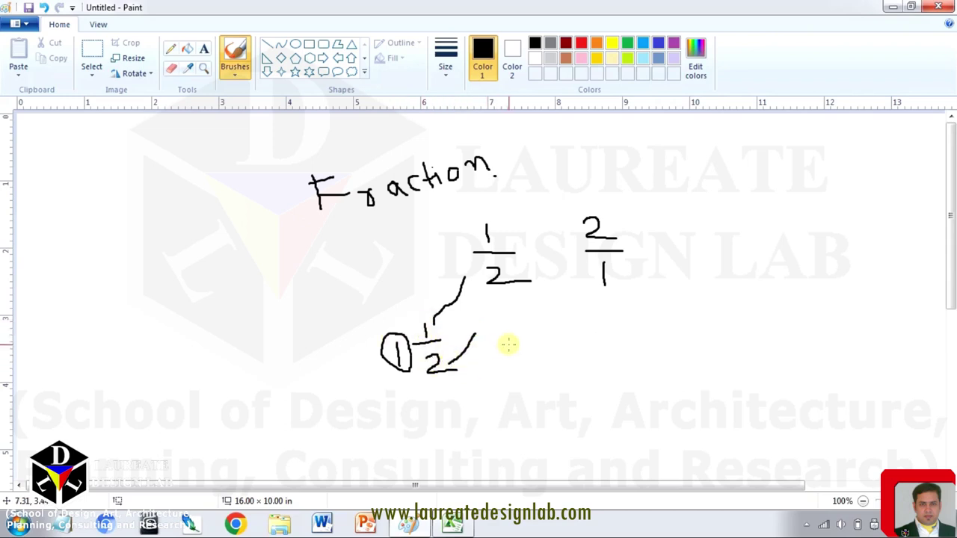
- Write (2x1+1)/2 = 3/2 beside the mixed fraction
mouse_move(509, 345)
mouse_down()
mouse_move(517, 344)
mouse_move(511, 363)
mouse_move(553, 361)
mouse_move(589, 338)
mouse_move(578, 353)
mouse_up()
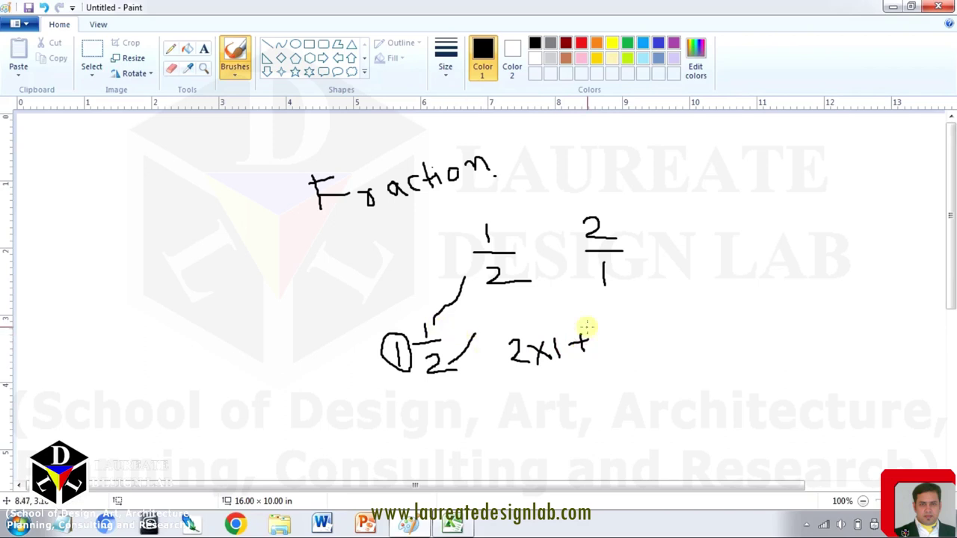
drag(603, 327, 603, 356)
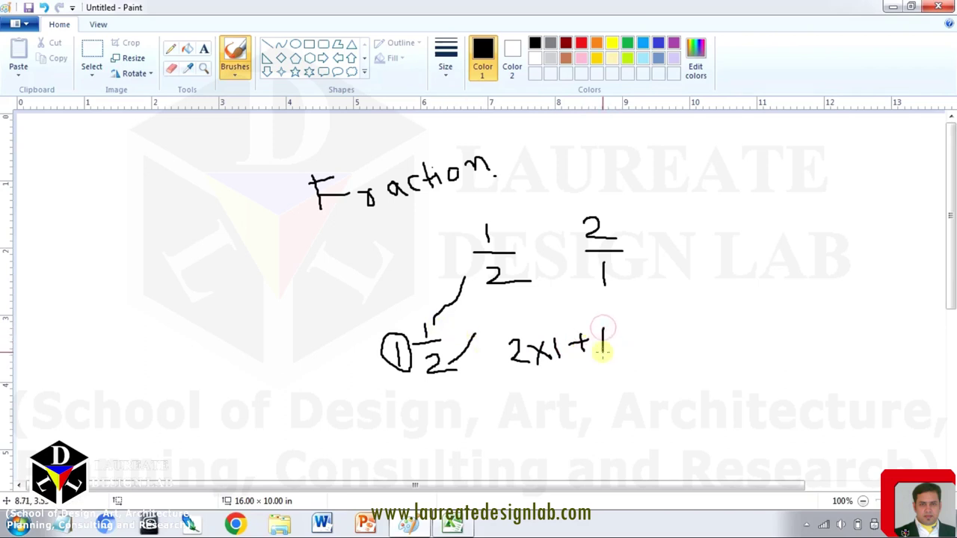
mouse_move(549, 372)
mouse_down()
mouse_move(629, 358)
mouse_move(598, 385)
mouse_move(628, 387)
mouse_up()
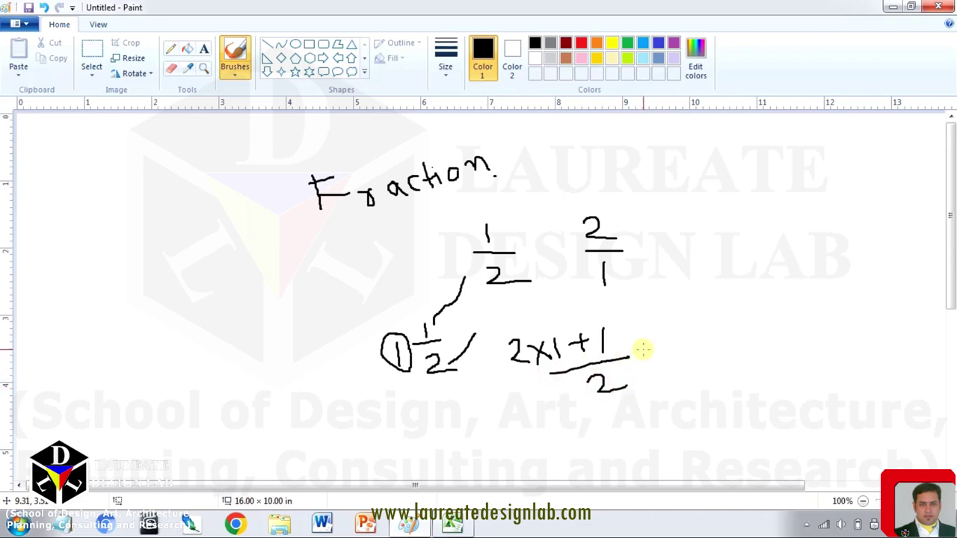
drag(641, 348, 659, 358)
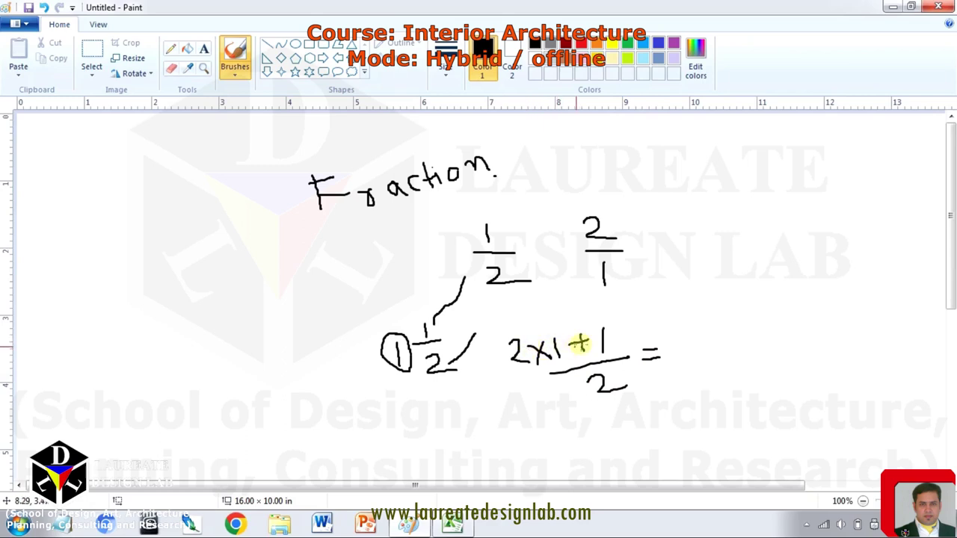
mouse_move(677, 317)
mouse_down()
mouse_move(692, 333)
mouse_move(678, 346)
mouse_move(728, 348)
mouse_move(710, 371)
mouse_move(736, 381)
mouse_up()
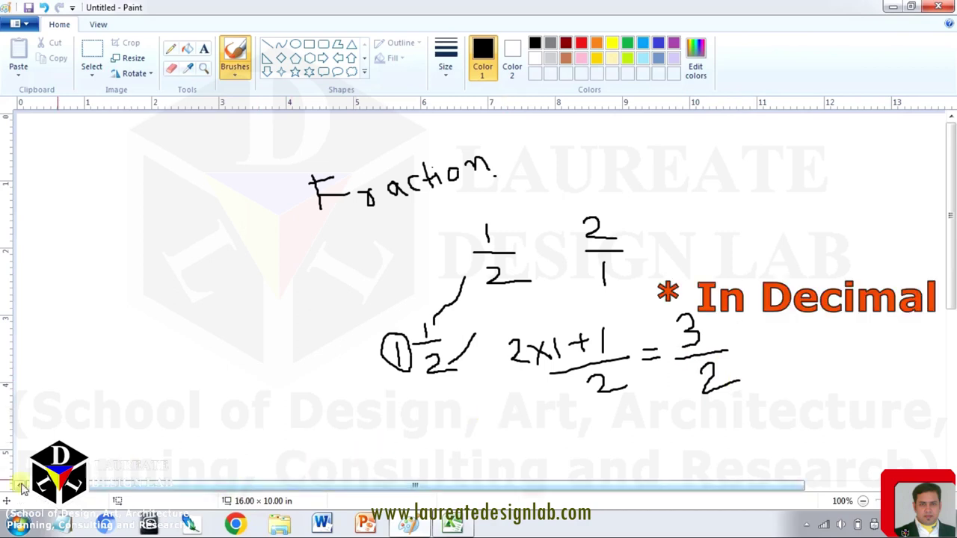
click(18, 523)
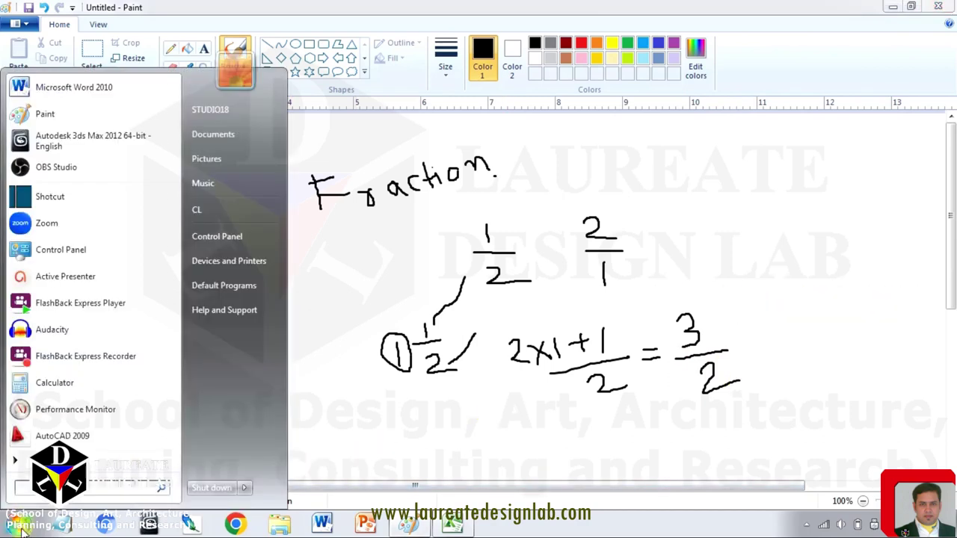
- Launch Calculator and compute 33 ÷ 2
click(55, 388)
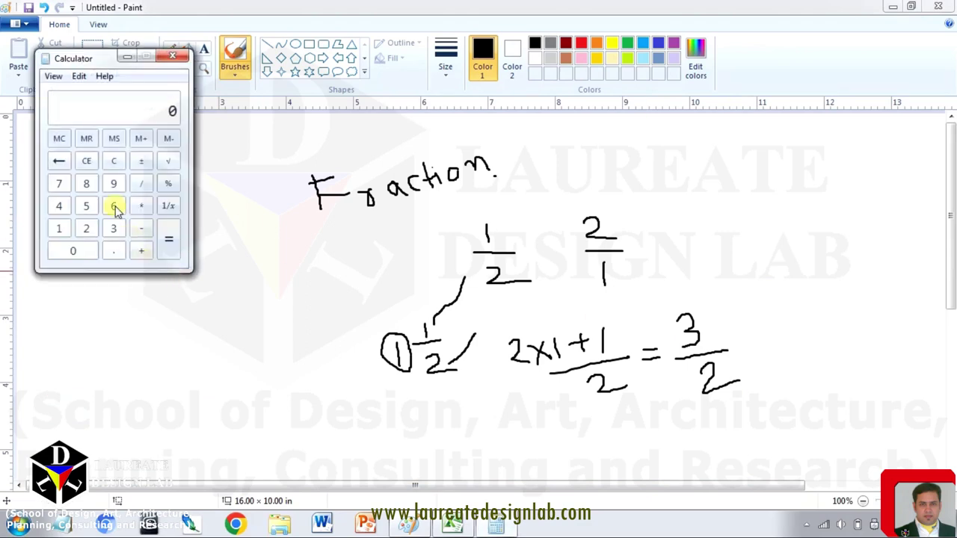
double_click(113, 228)
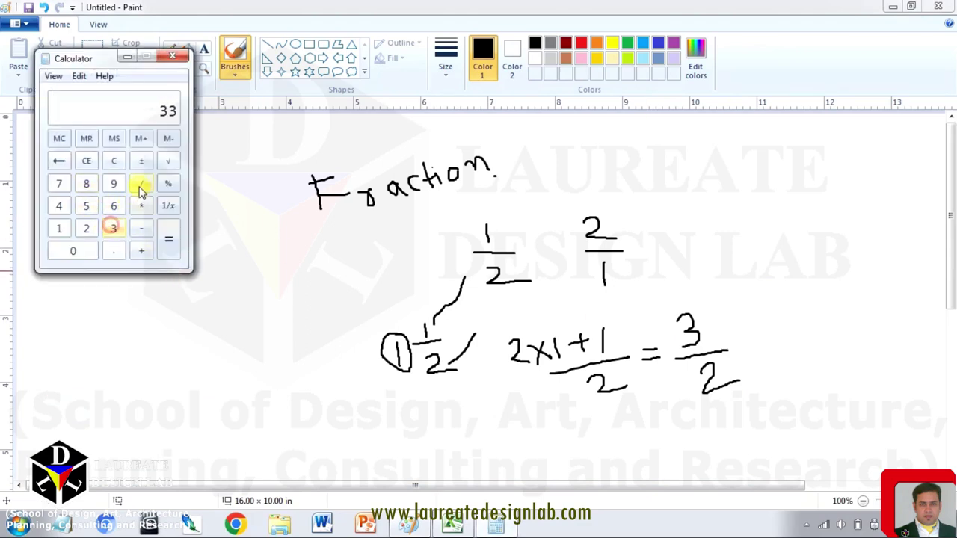
click(140, 187)
click(86, 228)
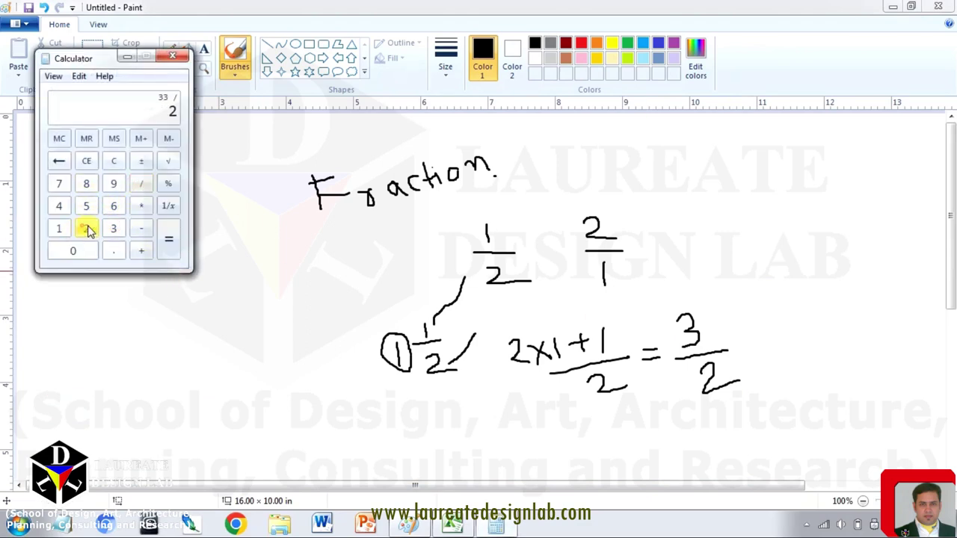
click(170, 239)
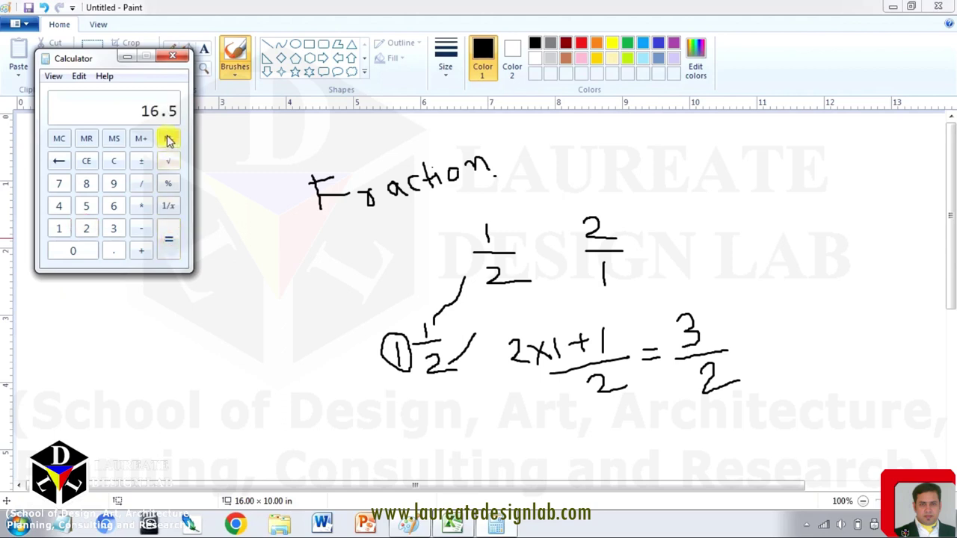
click(351, 285)
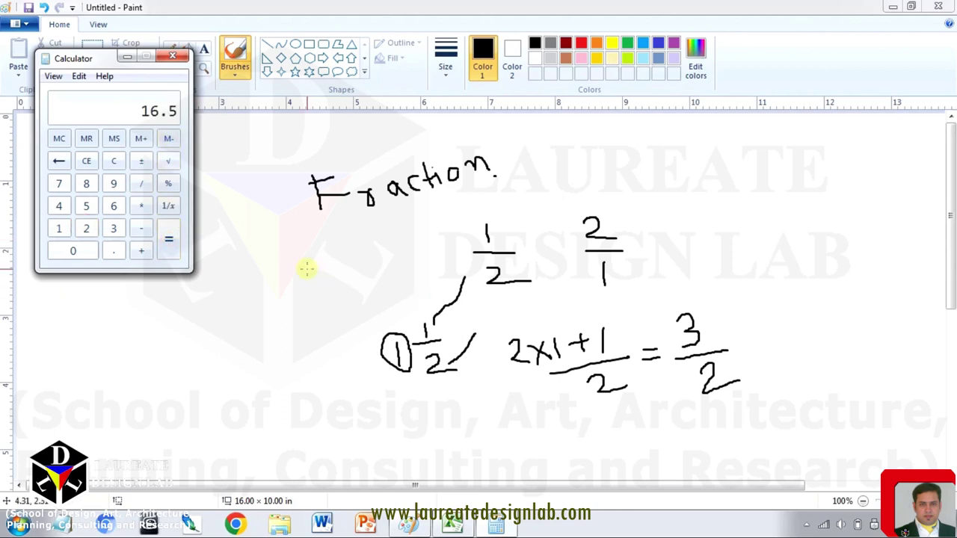
- Clear Calculator, compute 3 ÷ 2 = 1.5, and minimize it
click(116, 161)
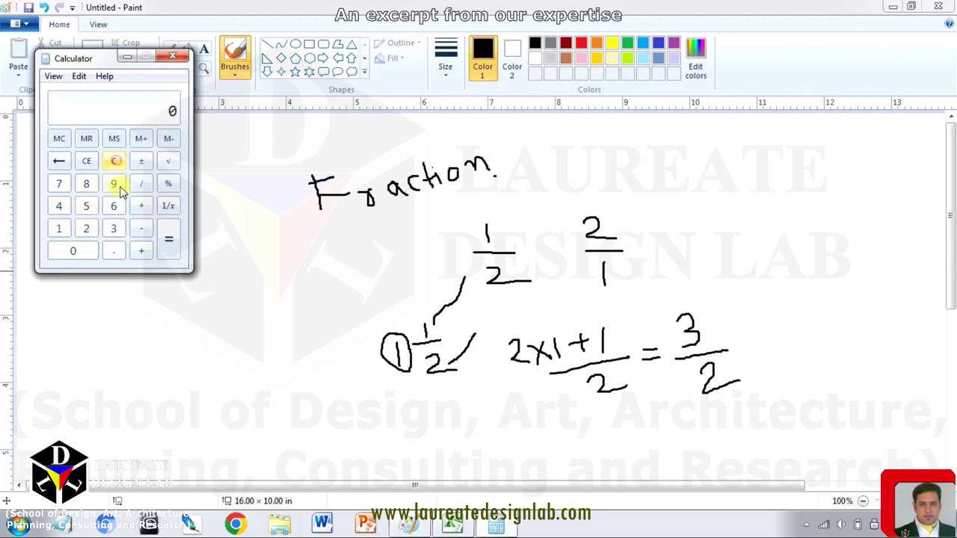
click(115, 231)
click(141, 183)
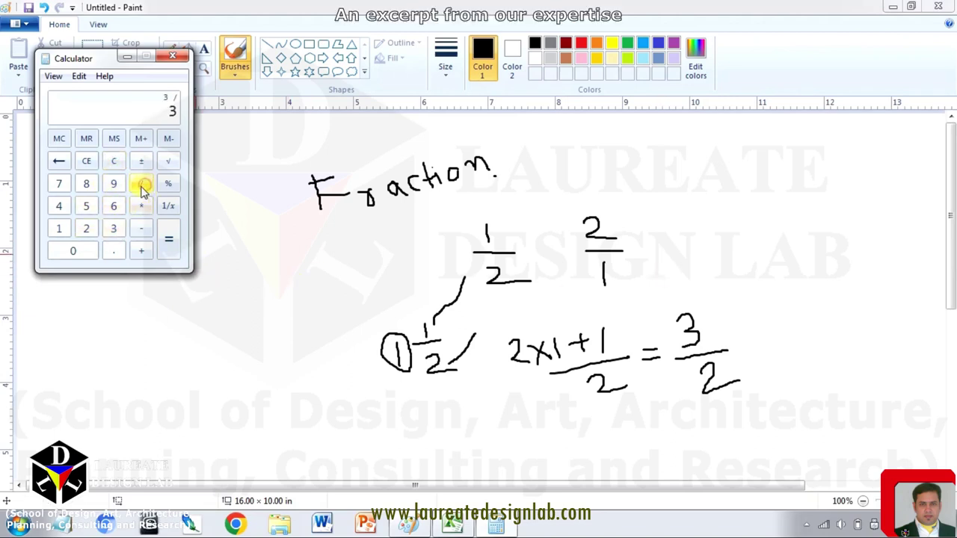
click(166, 241)
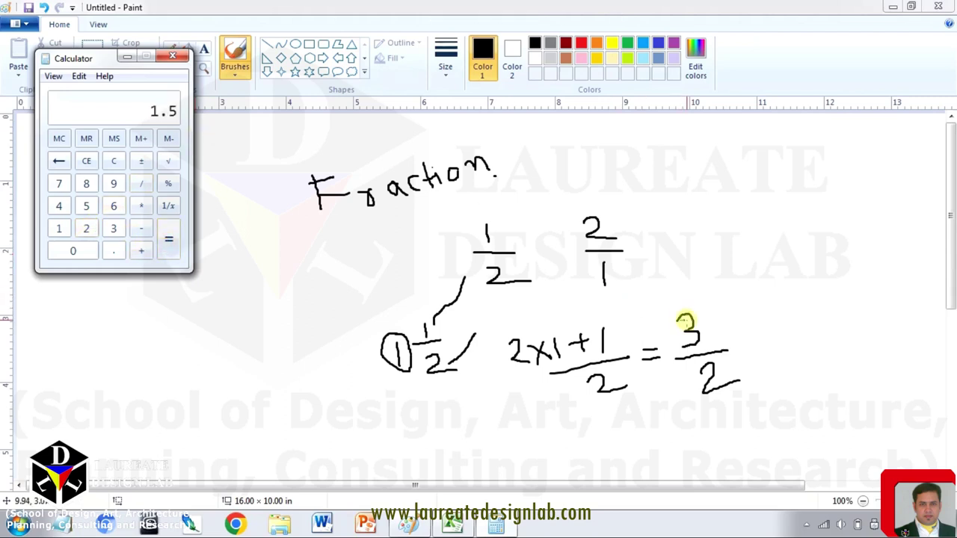
click(773, 331)
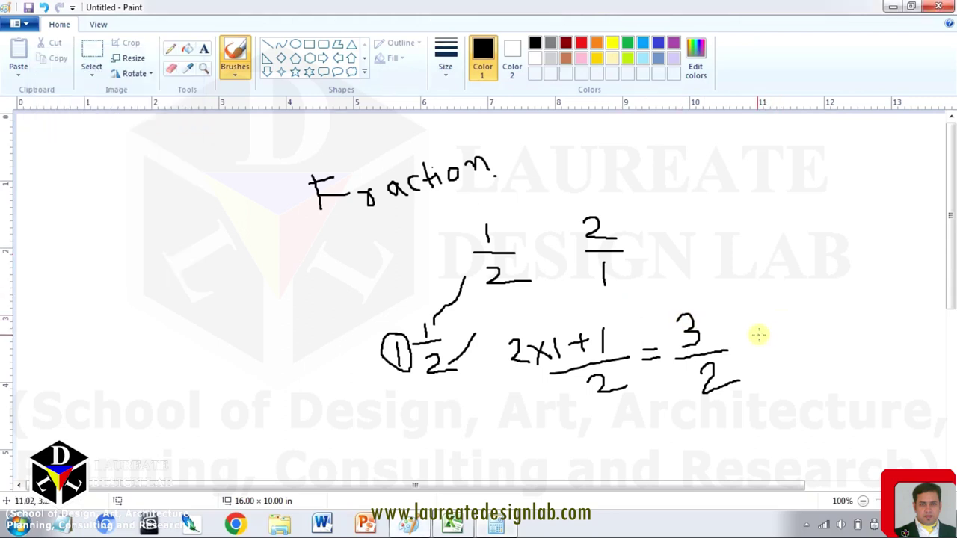
- Add '= 1.5' after 3/2 and a curved arrow from the small 2 to 3/2's denominator
drag(740, 335, 788, 340)
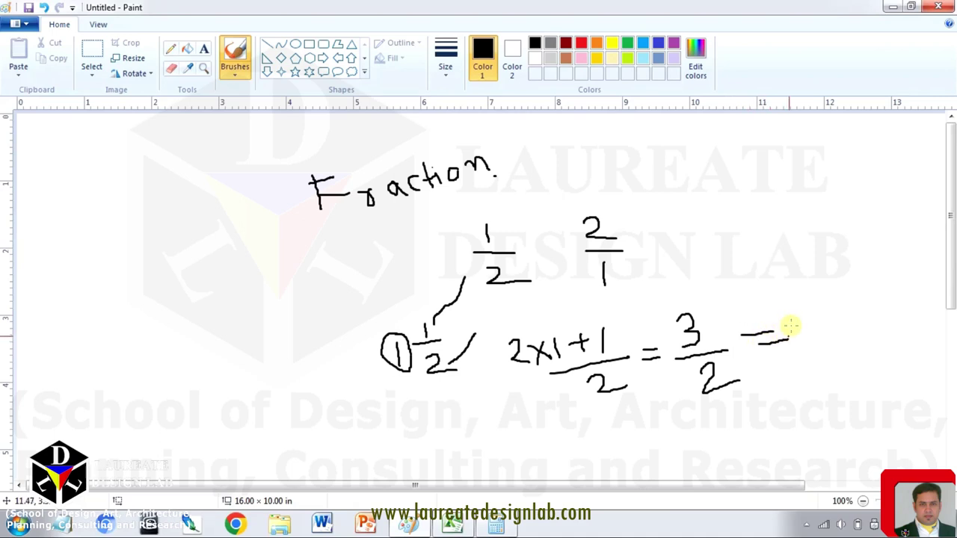
drag(795, 305, 805, 332)
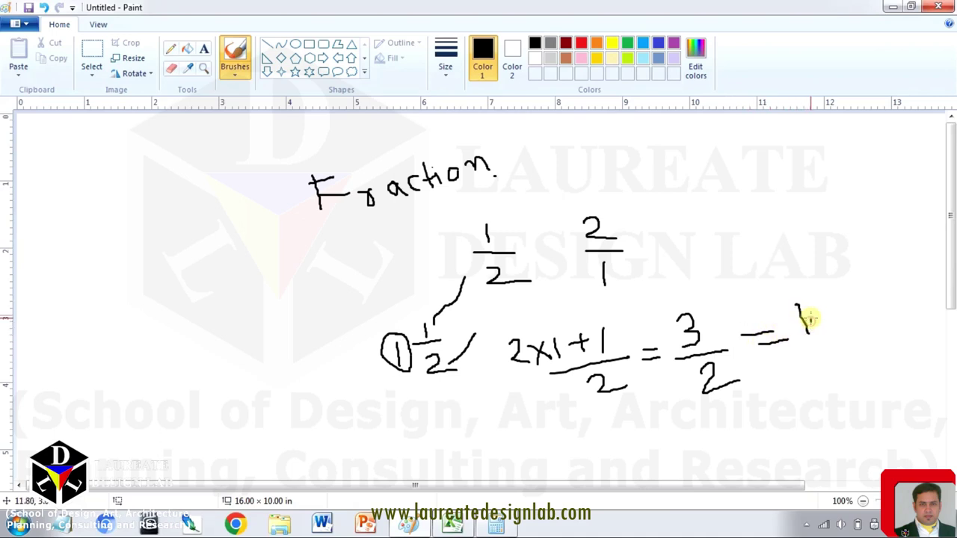
click(808, 323)
mouse_move(821, 299)
mouse_down()
mouse_move(846, 315)
mouse_move(822, 328)
mouse_up()
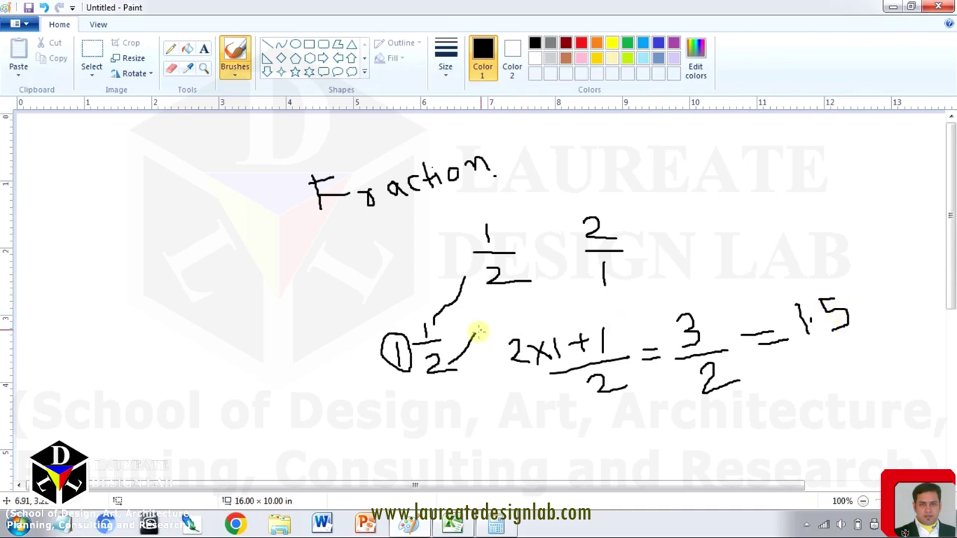
drag(403, 340, 395, 307)
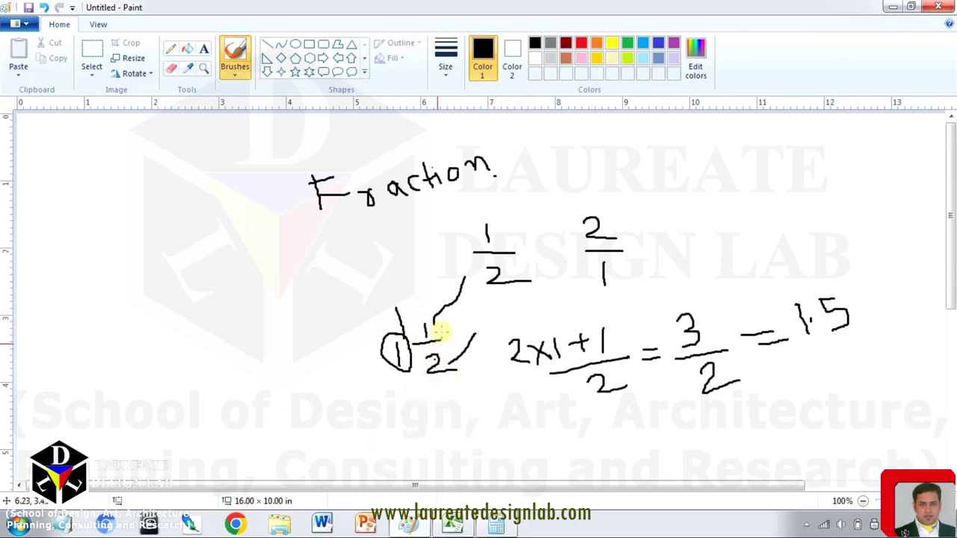
mouse_move(437, 376)
mouse_down()
mouse_move(479, 426)
mouse_move(590, 436)
mouse_move(635, 417)
mouse_move(673, 380)
mouse_move(677, 395)
mouse_move(677, 379)
mouse_up()
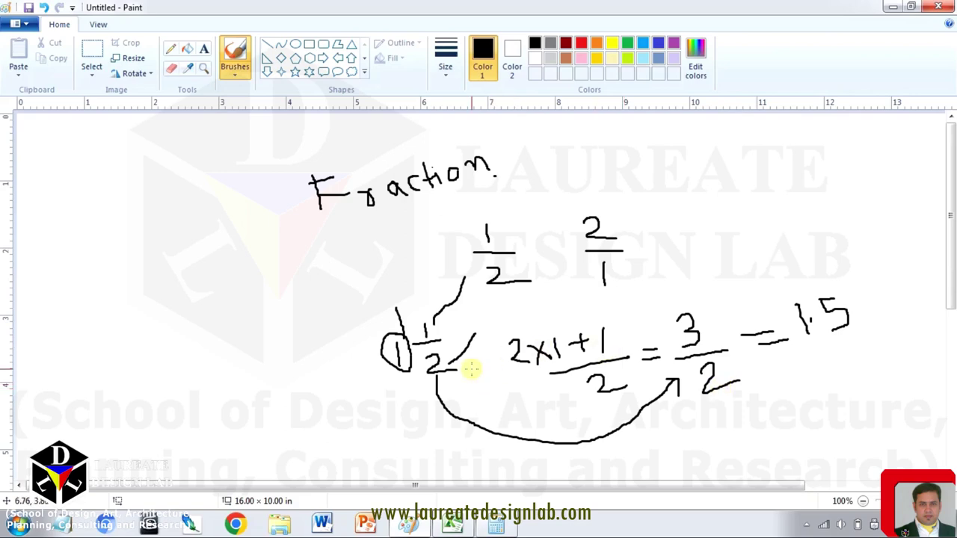
- Switch between Excel, the Calculator showing 1.5, and the Paint sketch, ending in Excel
click(451, 526)
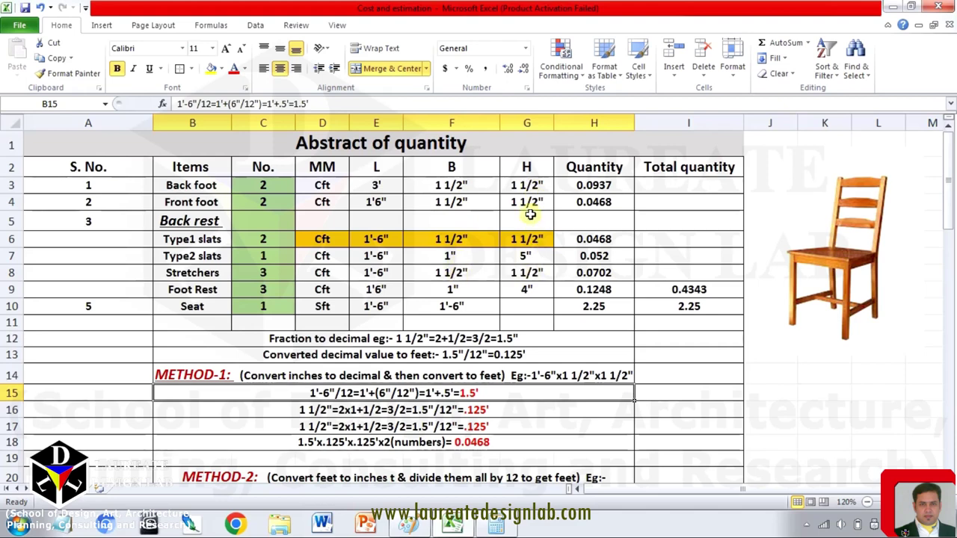
click(496, 526)
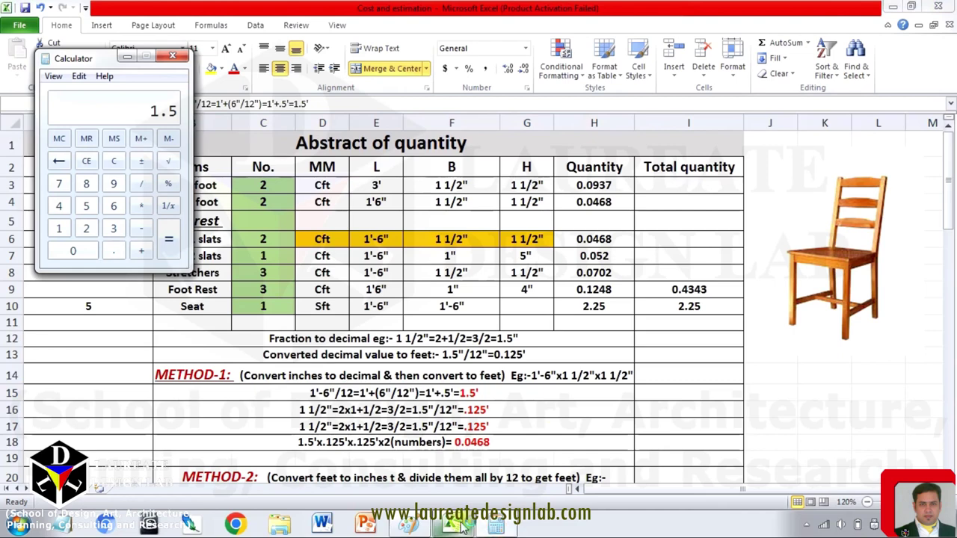
click(407, 526)
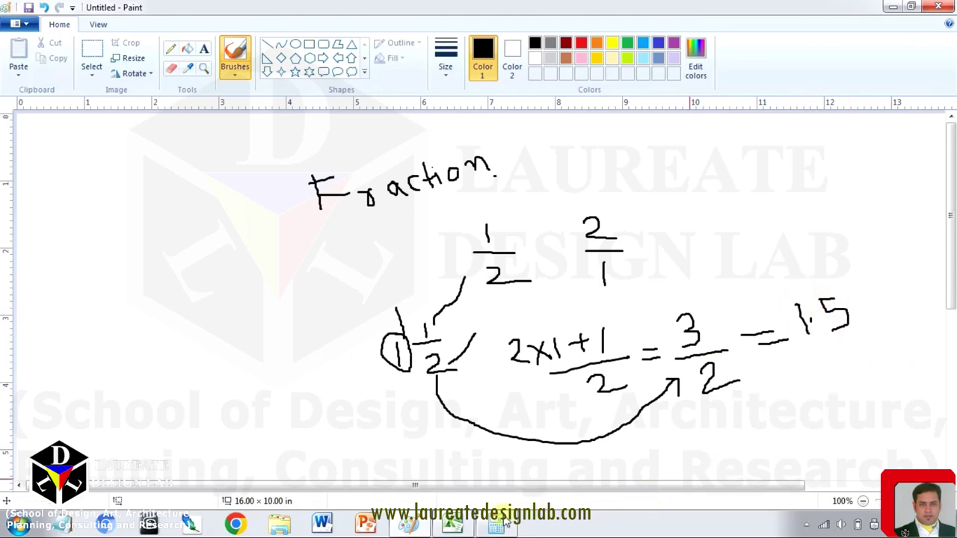
click(463, 527)
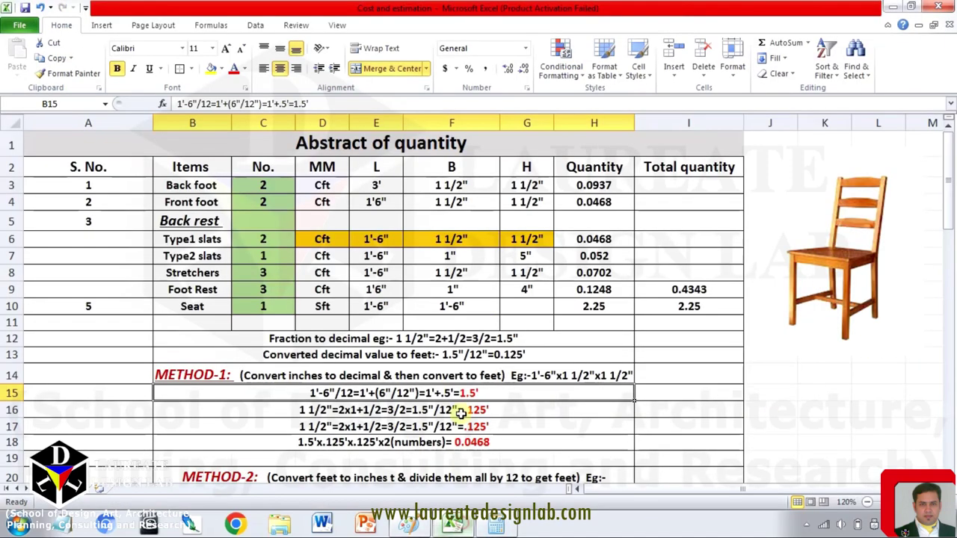
- Review the fraction-to-decimal note in row 12 and the decimal-to-feet note in row 13
click(525, 343)
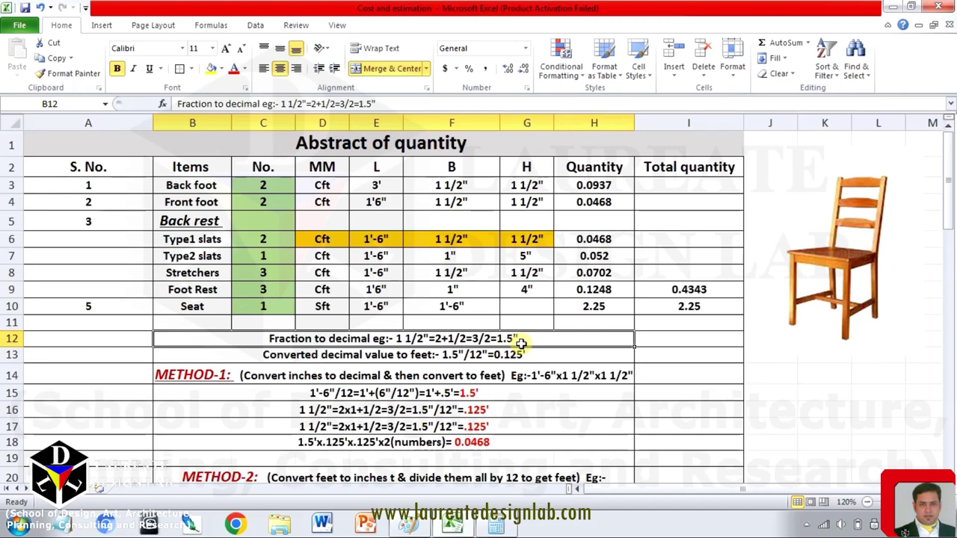
click(301, 355)
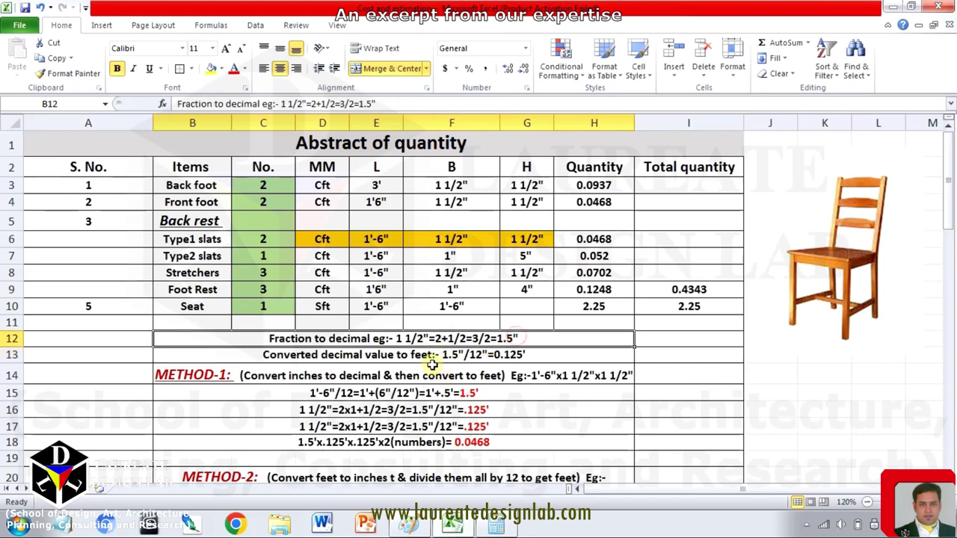
click(448, 355)
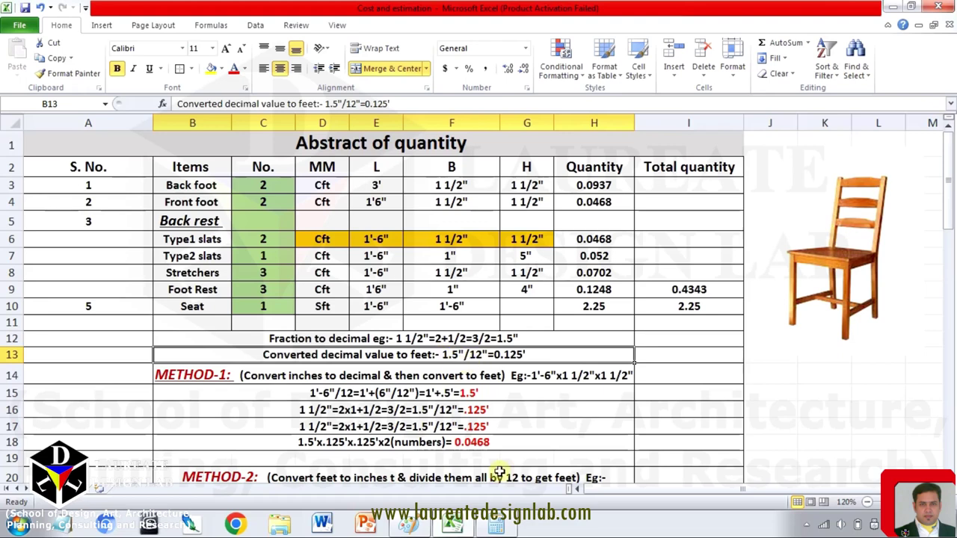
- Compute 1.5 ÷ 12 = 0.125 in Calculator, then return to Excel's row 13 note
click(495, 526)
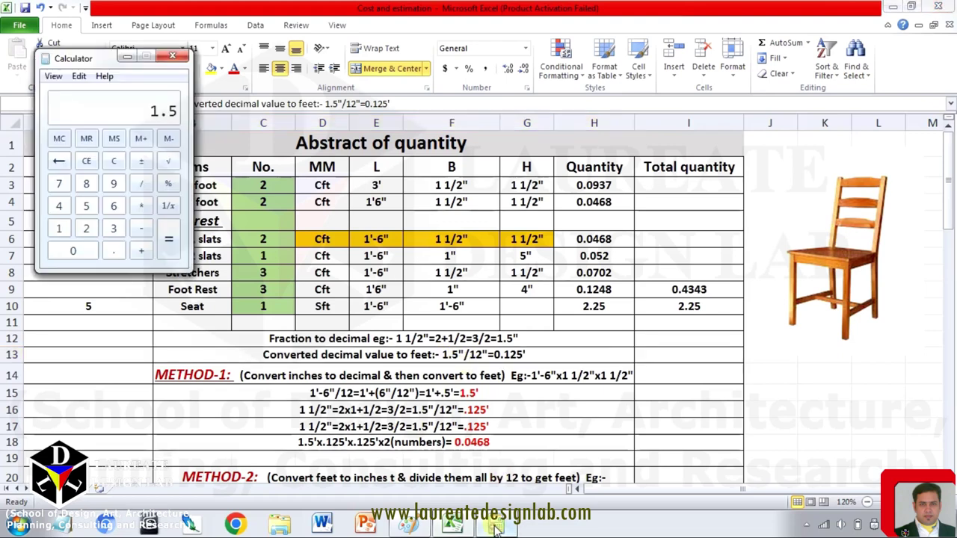
click(113, 160)
click(60, 227)
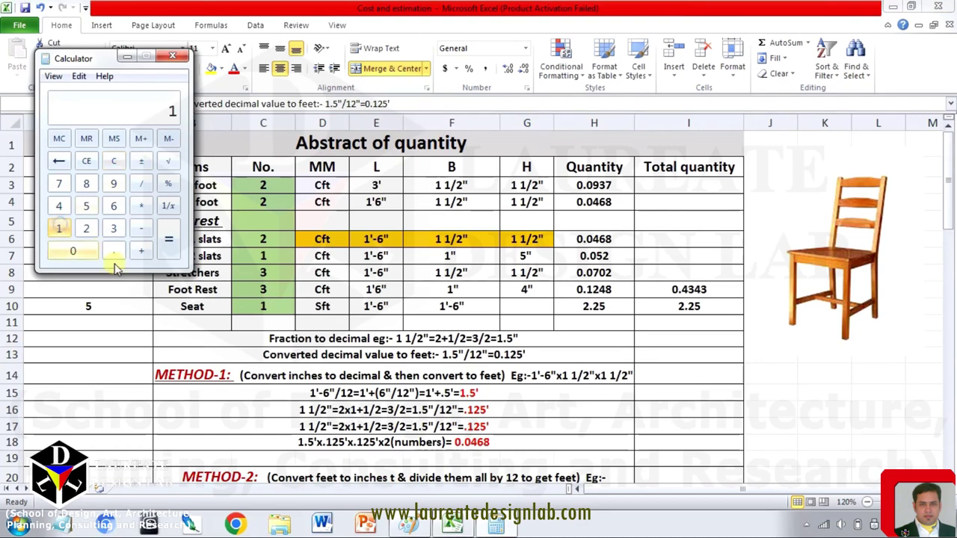
click(113, 250)
click(86, 205)
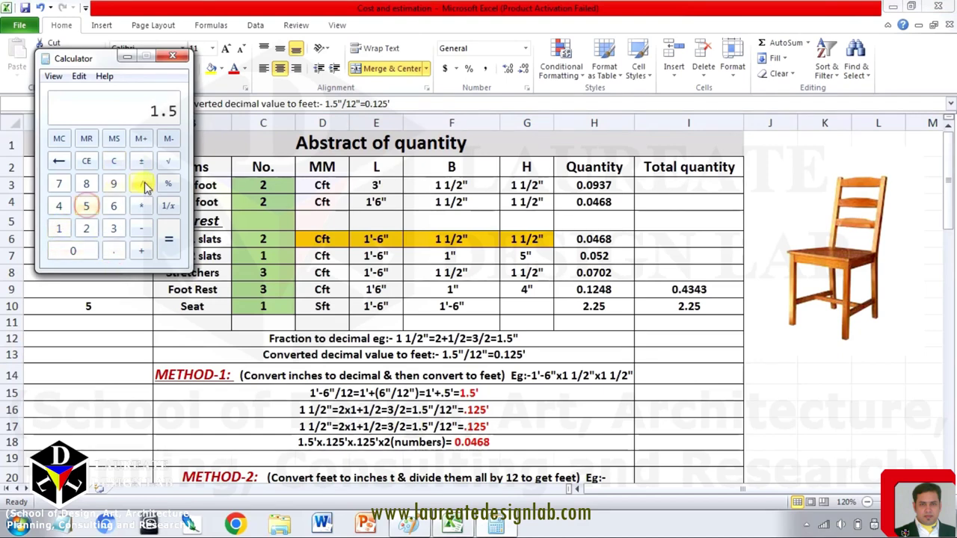
click(141, 183)
click(59, 228)
click(86, 228)
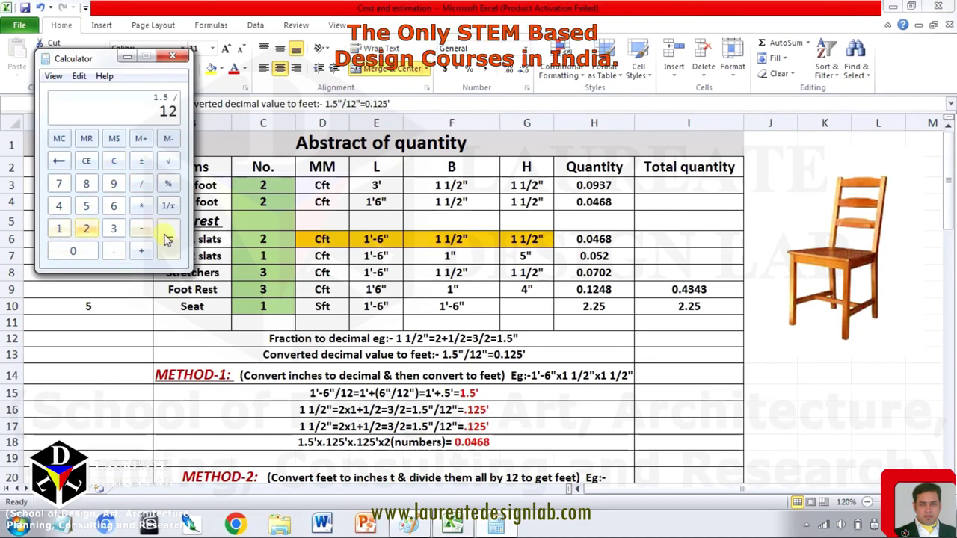
click(168, 239)
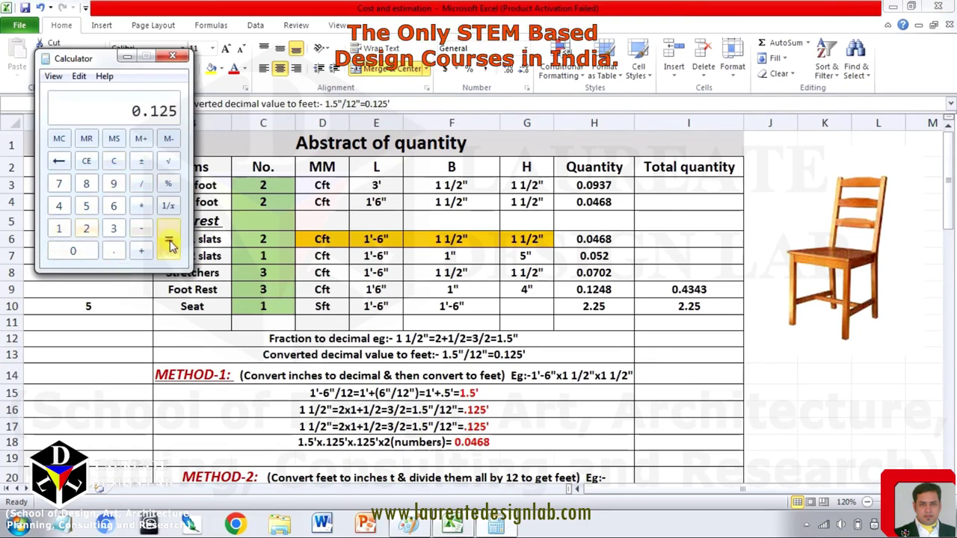
click(537, 357)
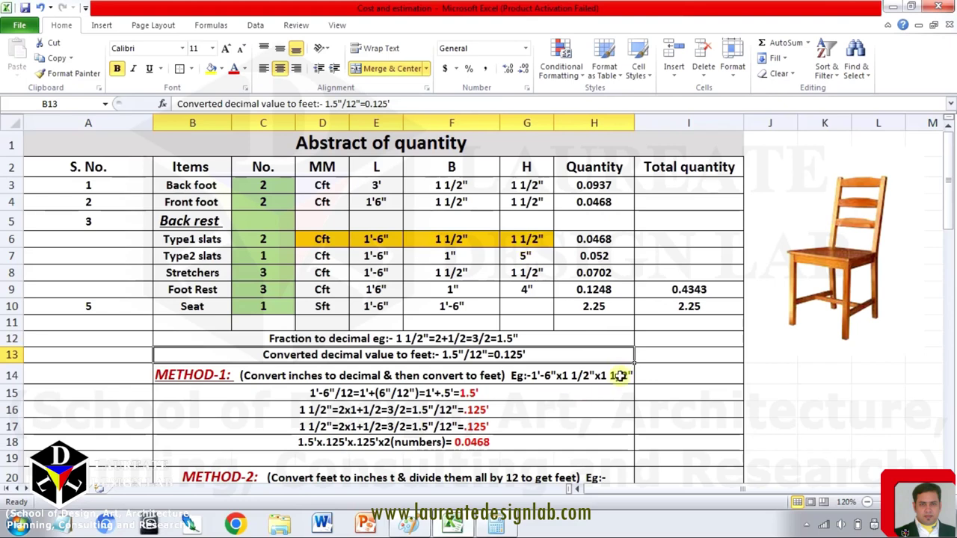
- Review row 15 (1'-6" as 1.5') and row 16 (1 1/2" as .125'), then return to Paint
click(312, 394)
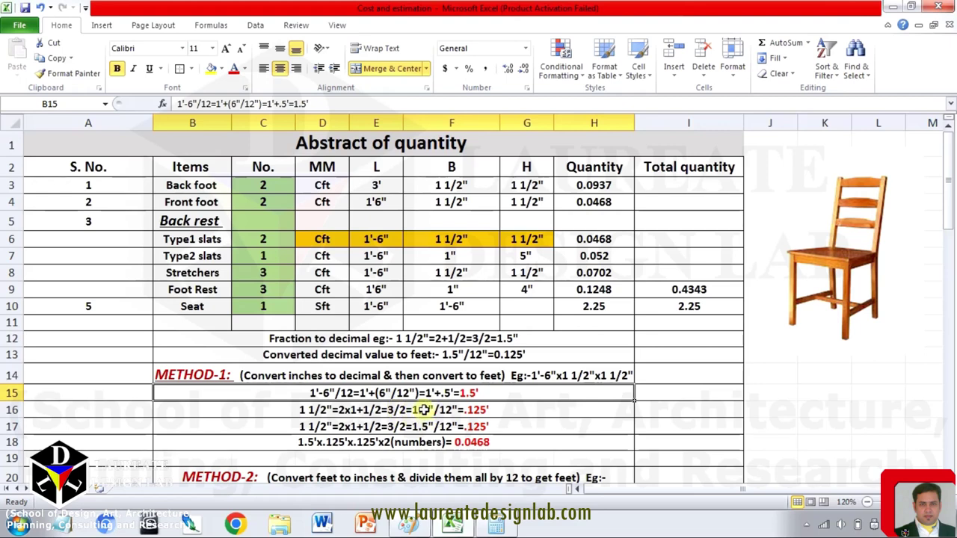
click(424, 409)
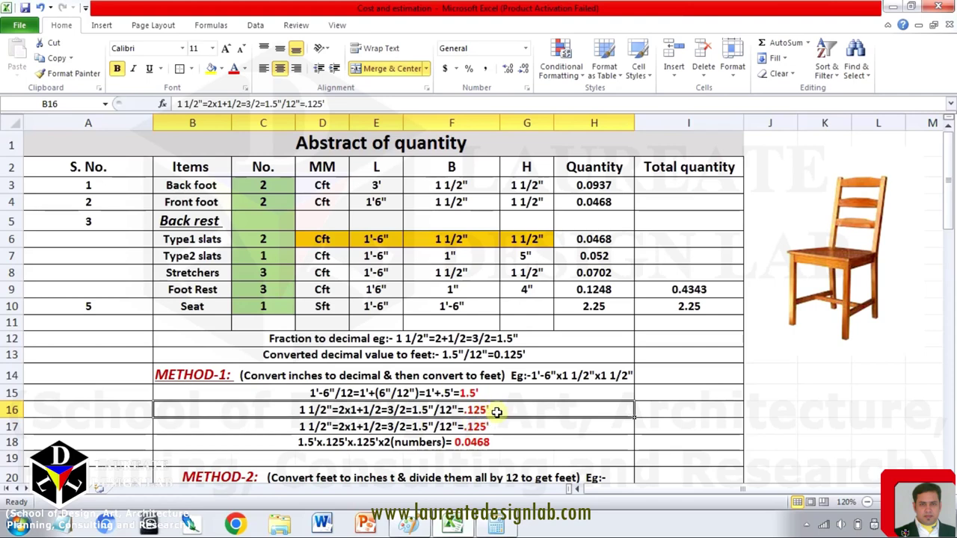
click(417, 526)
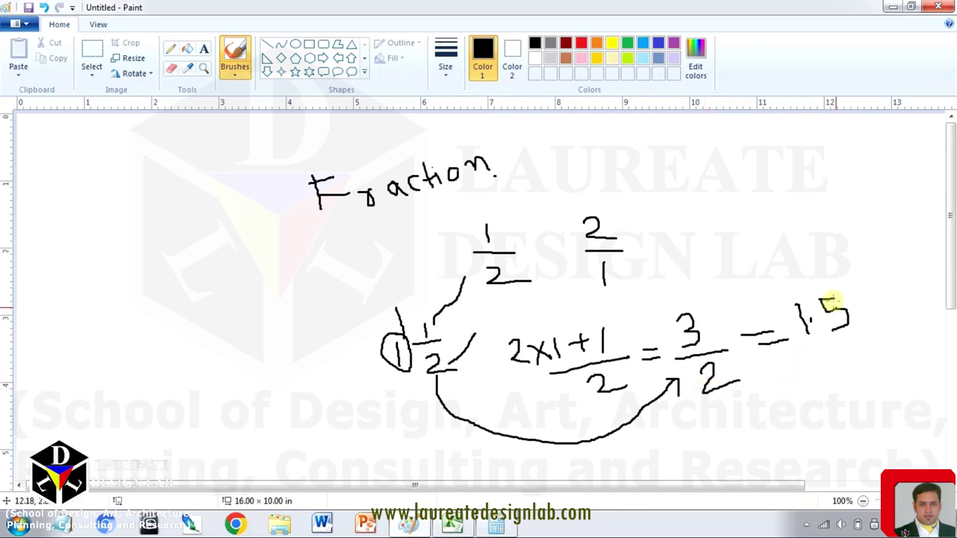
- Circle 1.5 in the Paint sketch and return to the Abstract of quantity sheet
mouse_move(812, 278)
mouse_down()
mouse_move(791, 310)
mouse_move(833, 345)
mouse_move(865, 298)
mouse_move(807, 293)
mouse_up()
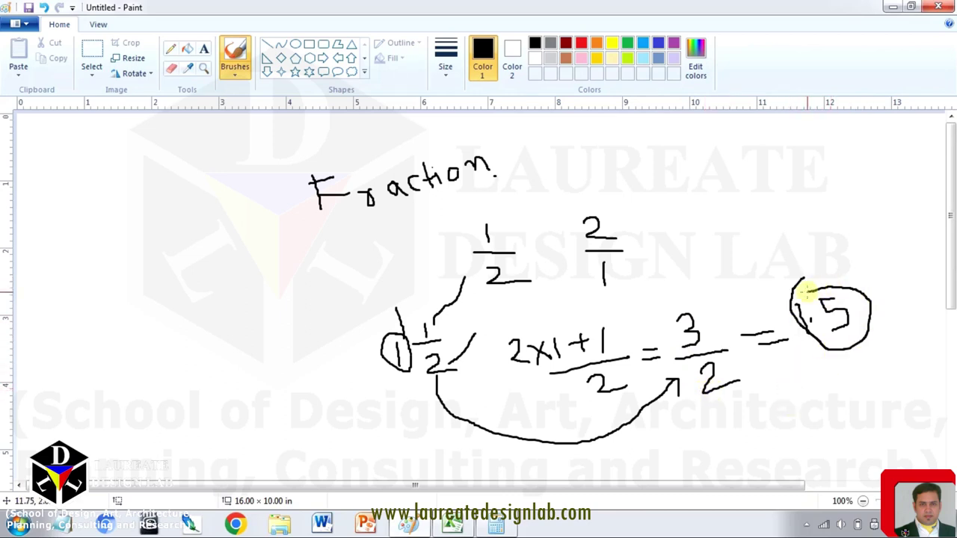
click(451, 523)
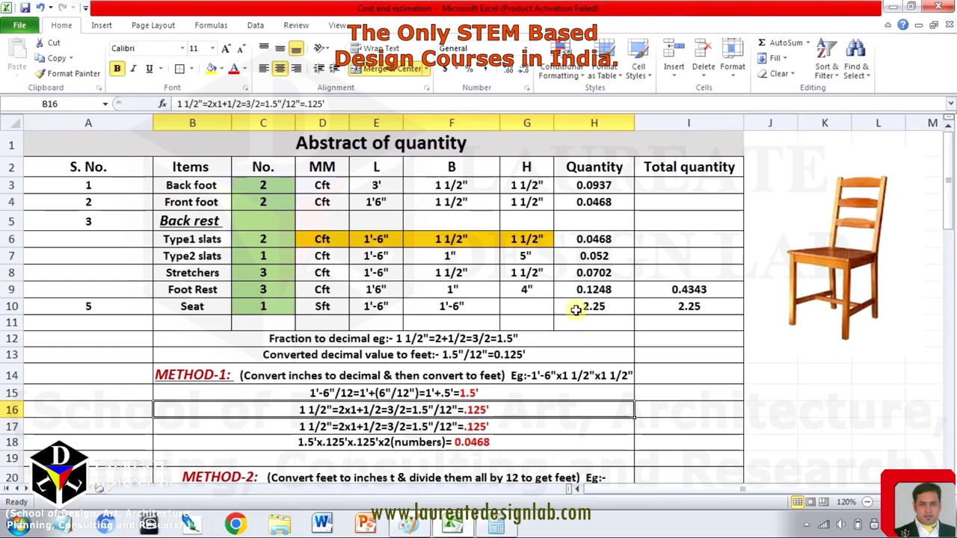
scroll(576, 305, down, 3)
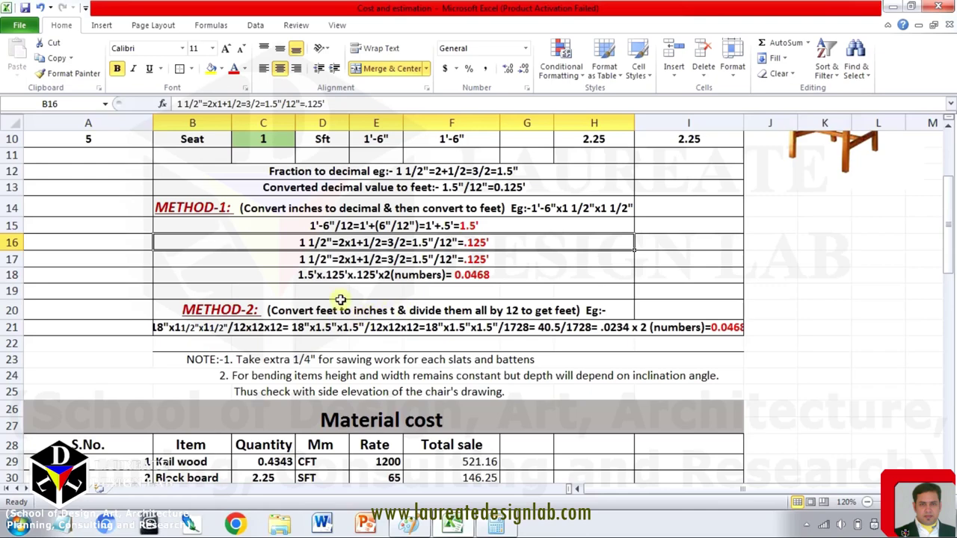
scroll(340, 299, up, 3)
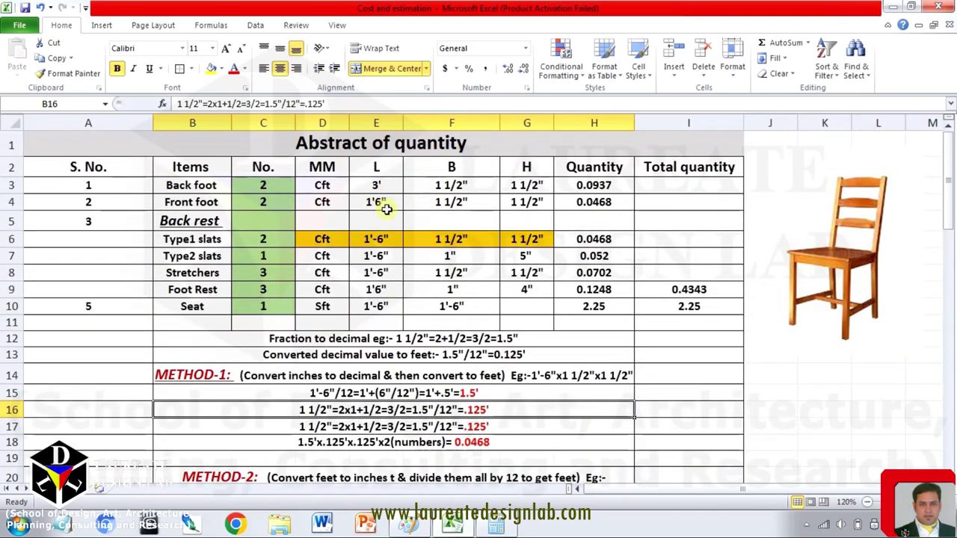
scroll(383, 238, down, 2)
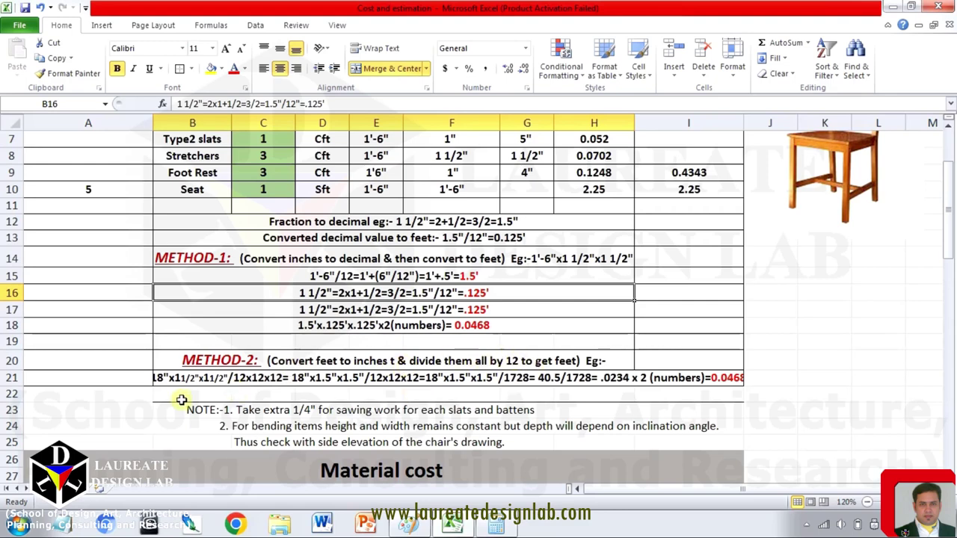
scroll(213, 365, up, 1)
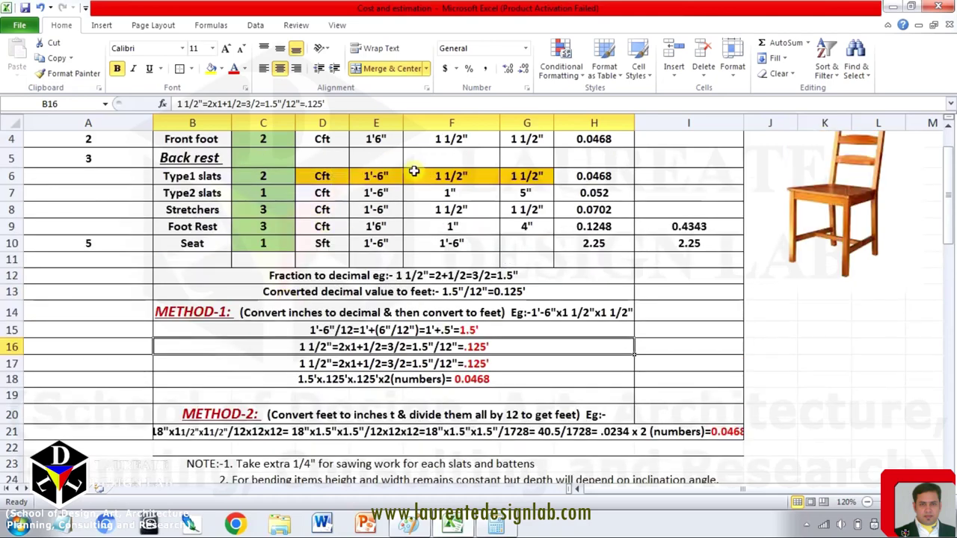
scroll(414, 172, down, 1)
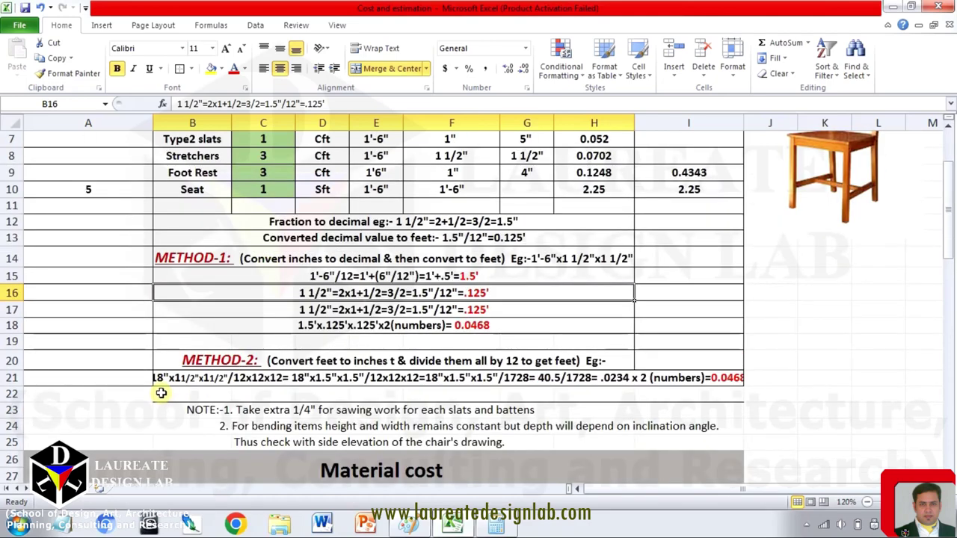
scroll(366, 205, up, 2)
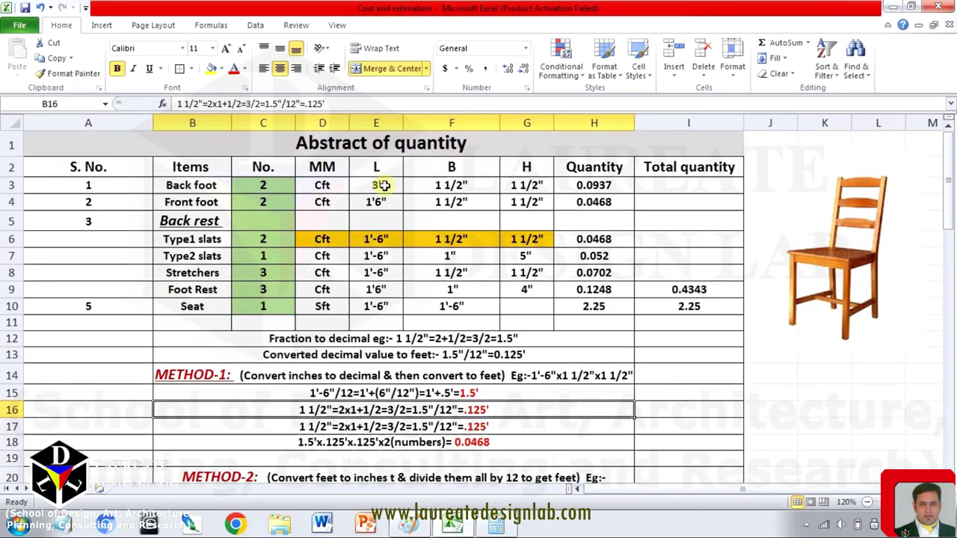
scroll(388, 245, down, 2)
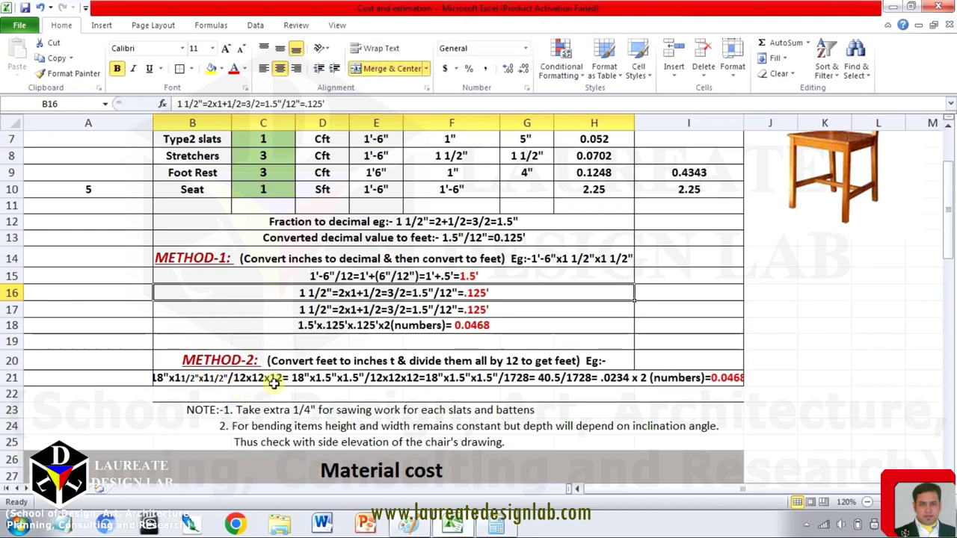
scroll(291, 358, up, 1)
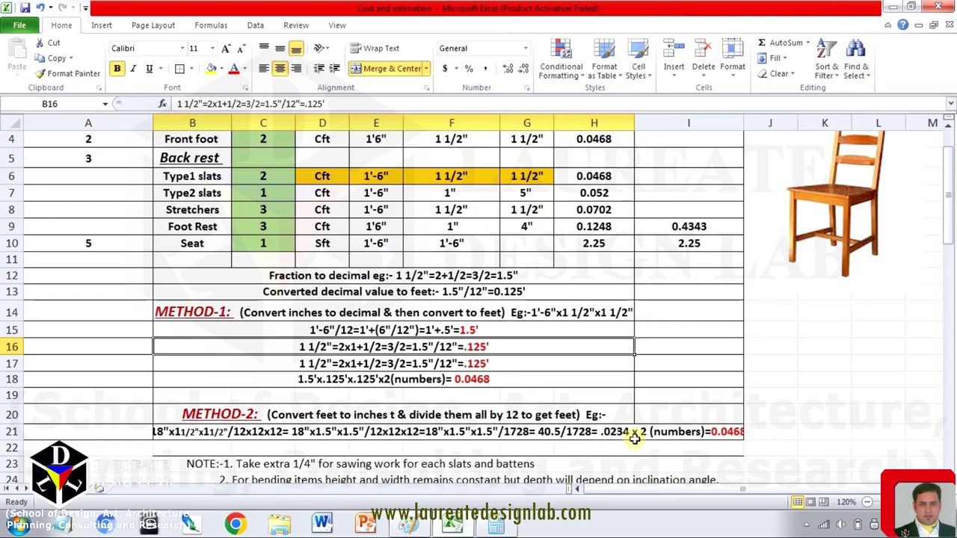
- Scroll back to the Abstract of quantity table and check the Type1 slats quantity 0.0468
scroll(577, 406, up, 1)
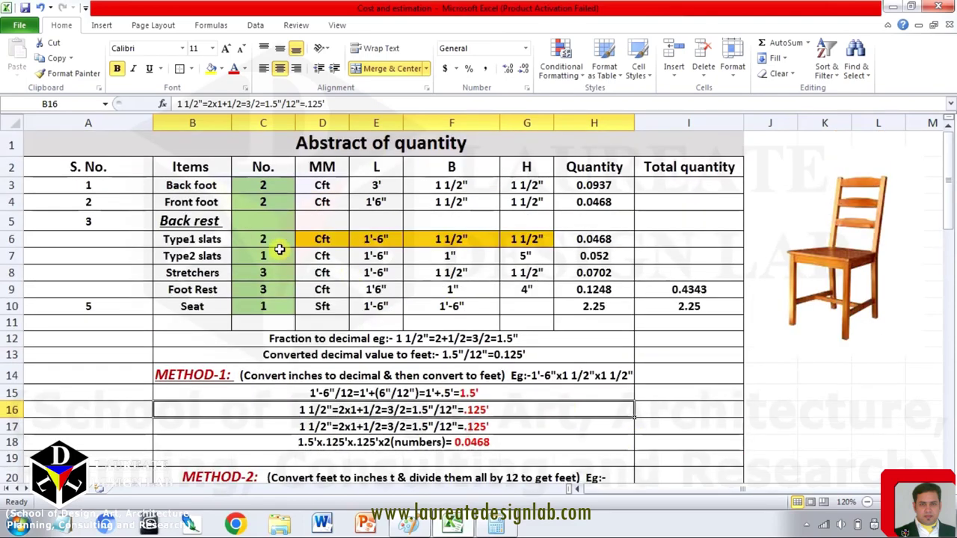
scroll(326, 248, down, 4)
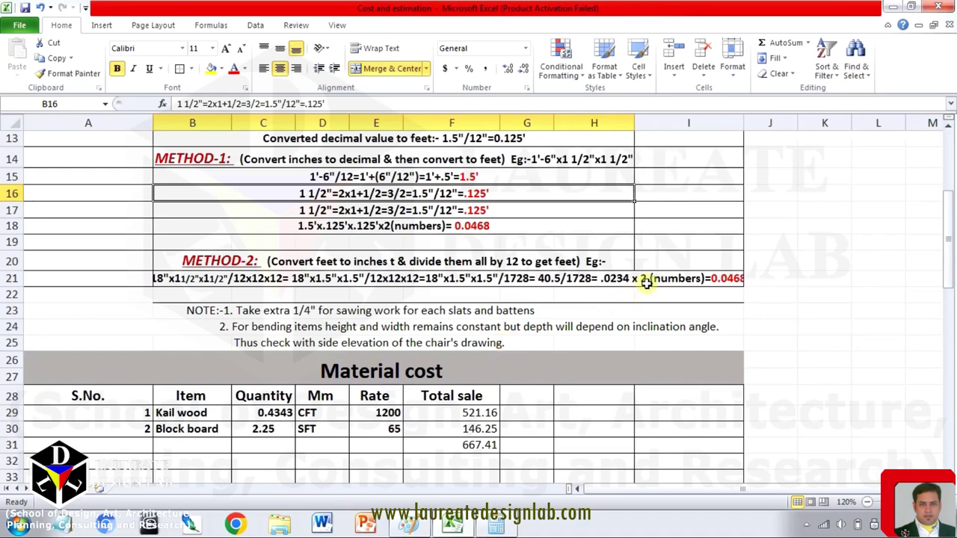
scroll(643, 282, up, 1)
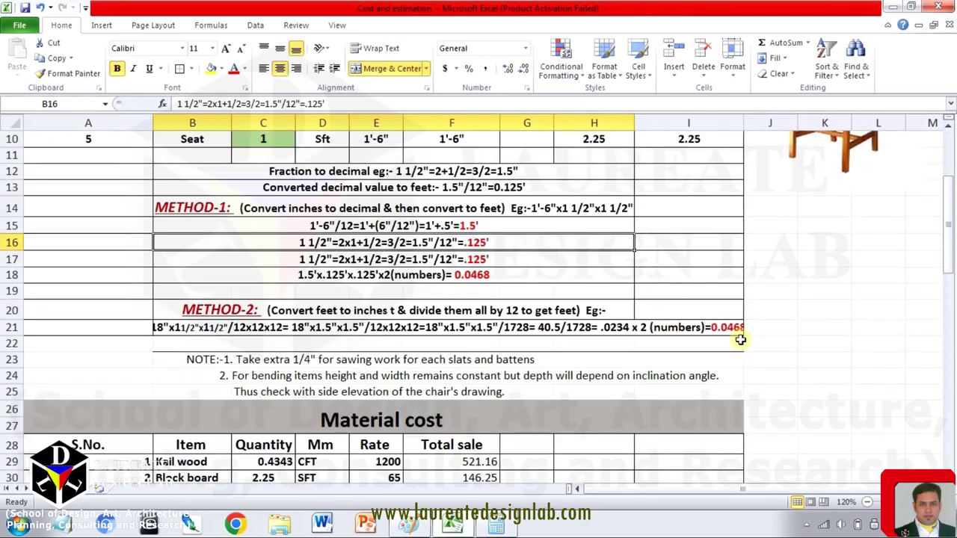
scroll(750, 337, up, 1)
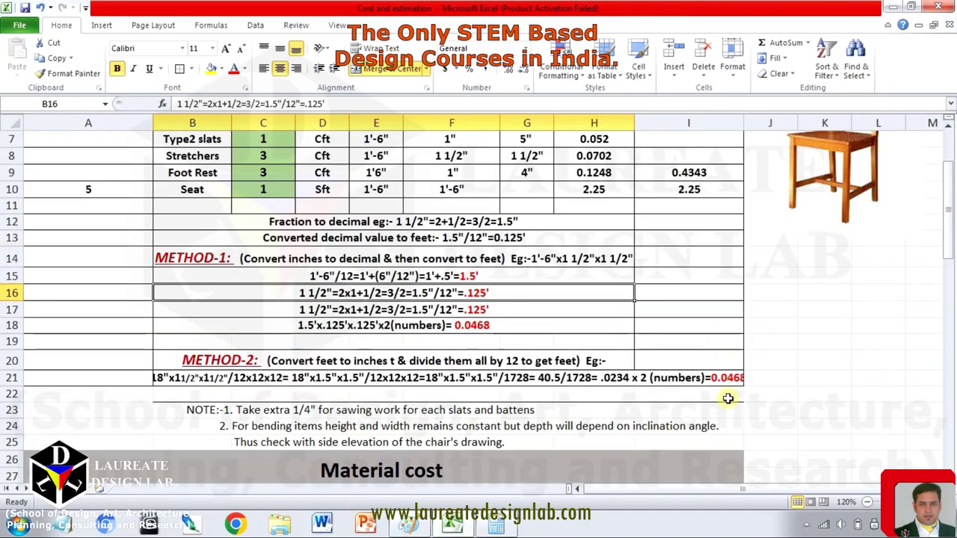
scroll(673, 374, up, 2)
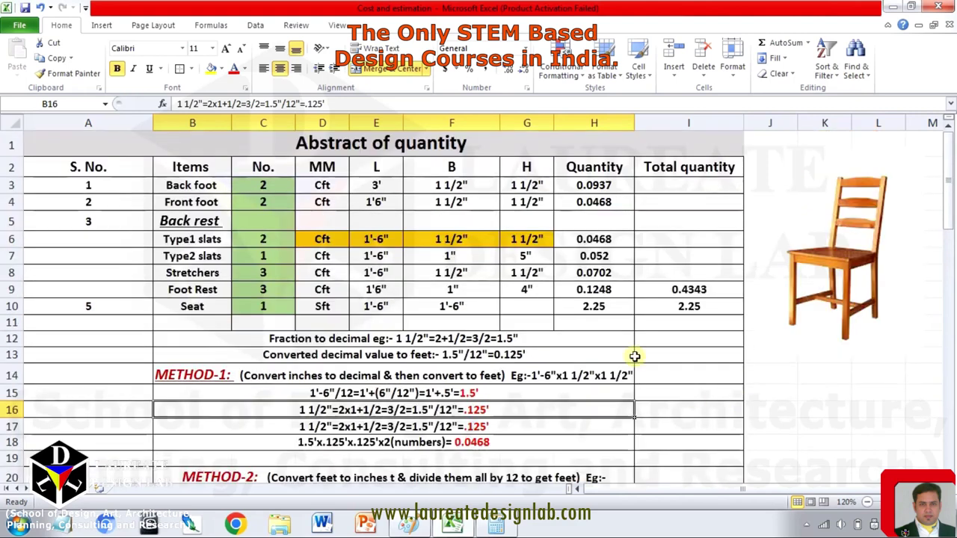
click(592, 239)
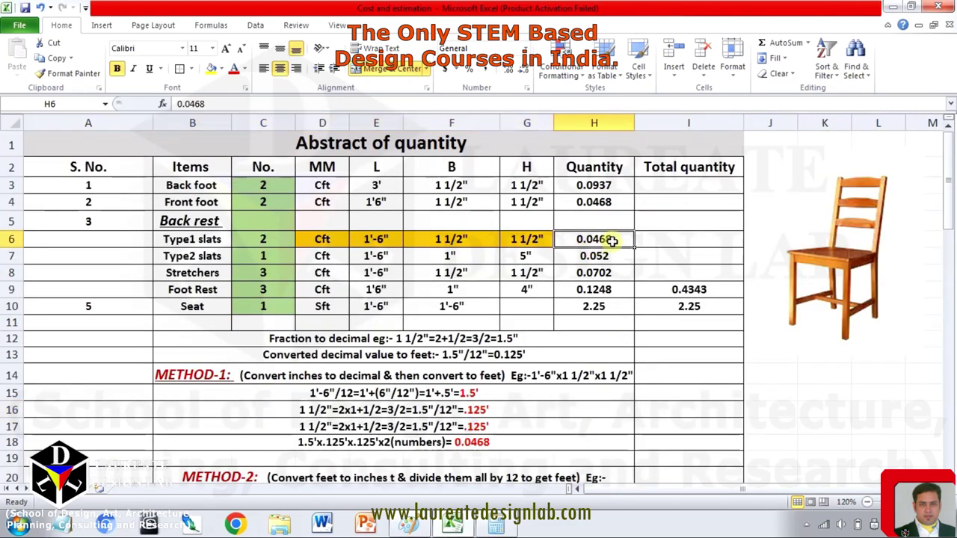
scroll(581, 239, down, 2)
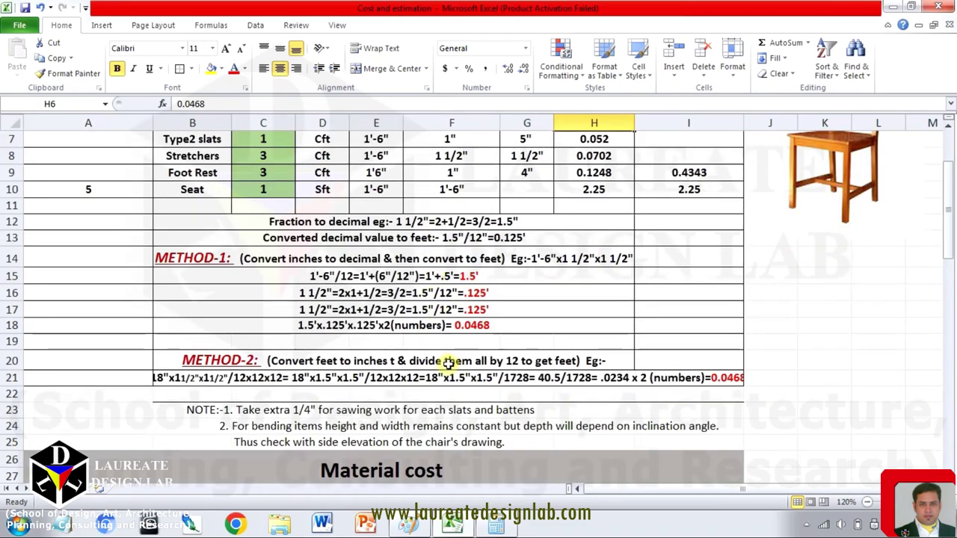
scroll(447, 352, up, 2)
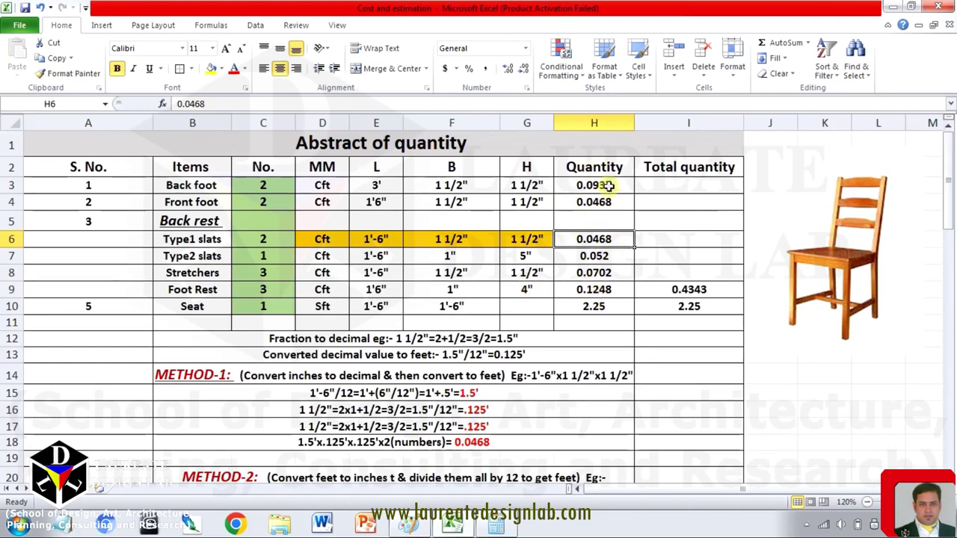
- Check the Back foot, Type1 slats, Stretchers (0.0702) and Foot Rest (0.1248) quantities
click(598, 187)
click(606, 239)
click(609, 272)
click(609, 293)
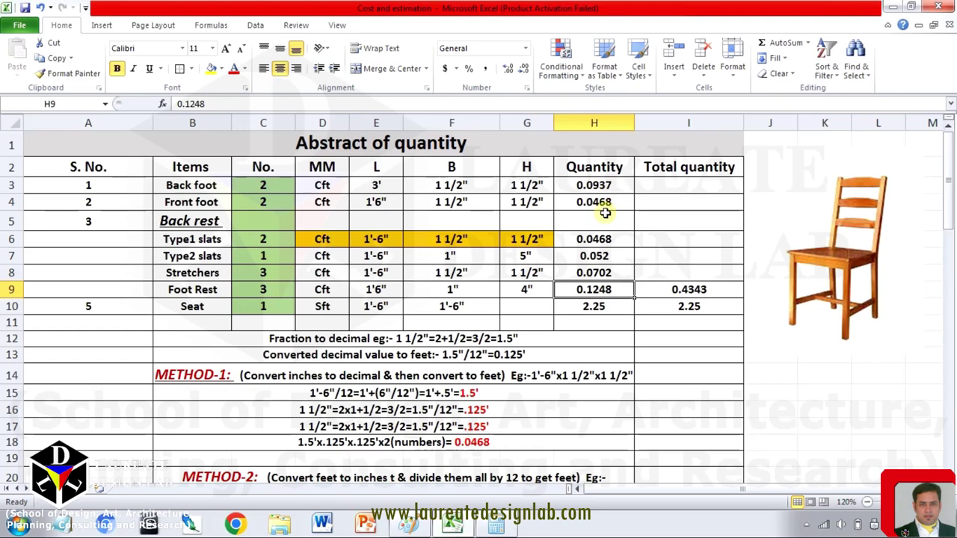
- Inspect the SUM formula behind the 0.4343 total and the Seat total quantity 2.25
click(691, 294)
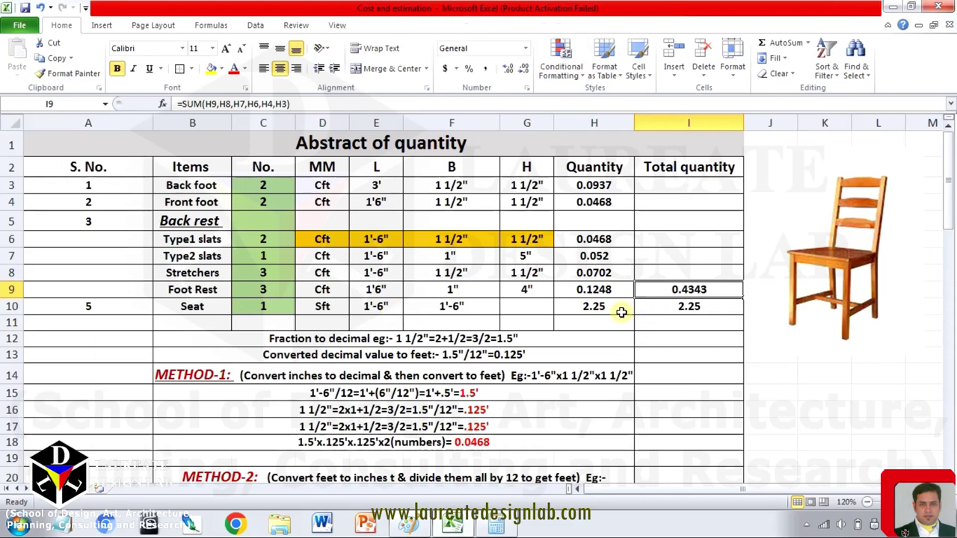
click(683, 308)
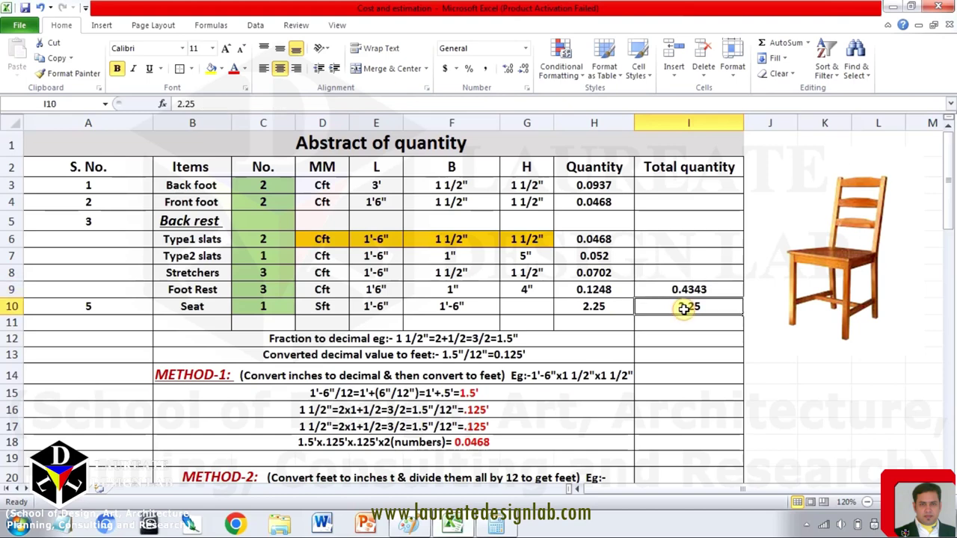
click(686, 290)
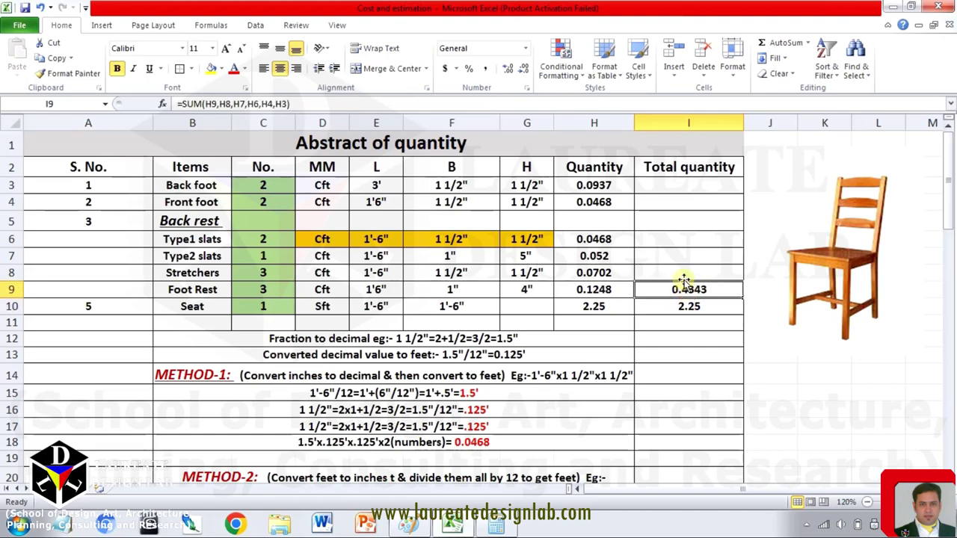
click(687, 302)
- Check the Material cost quantities for Kail wood (0.4343) and Block board (2.25)
scroll(686, 299, down, 6)
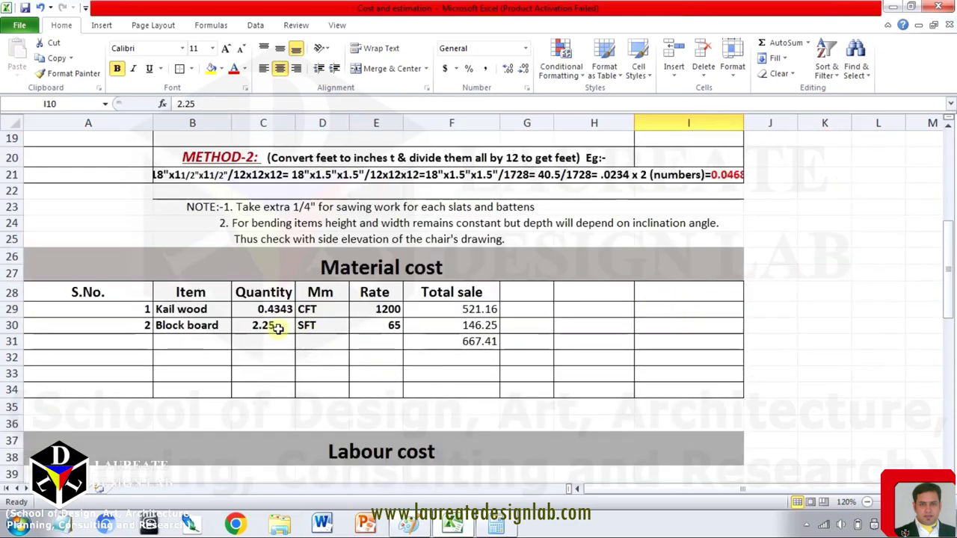
click(271, 308)
click(272, 324)
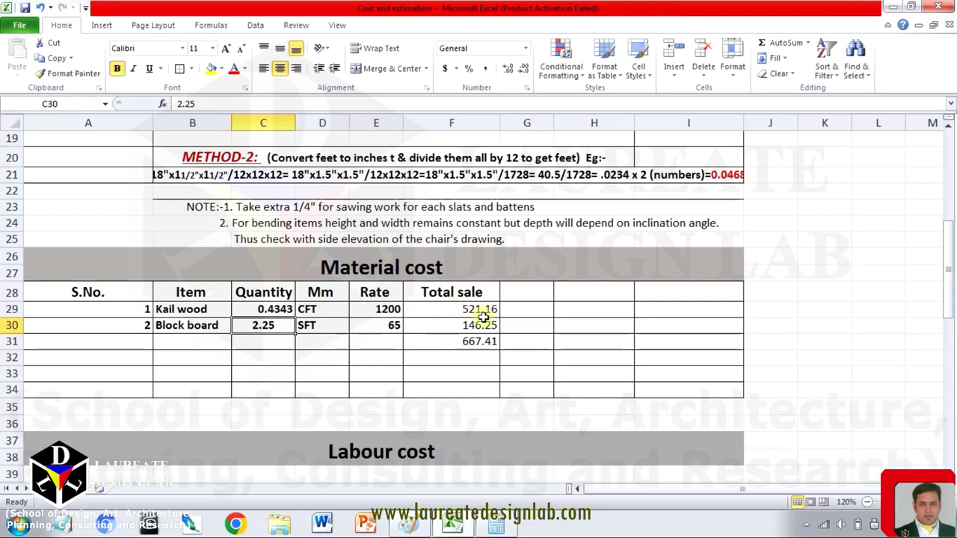
- Scroll past Labour cost to the profit section showing 2800 production cost and 3640 with 30% profit
scroll(483, 342, down, 2)
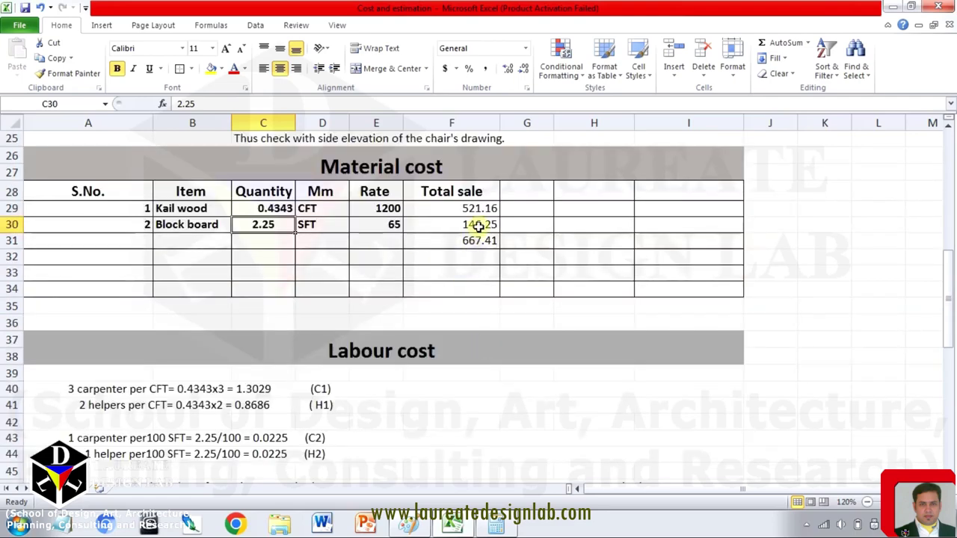
scroll(487, 217, up, 1)
scroll(485, 304, down, 2)
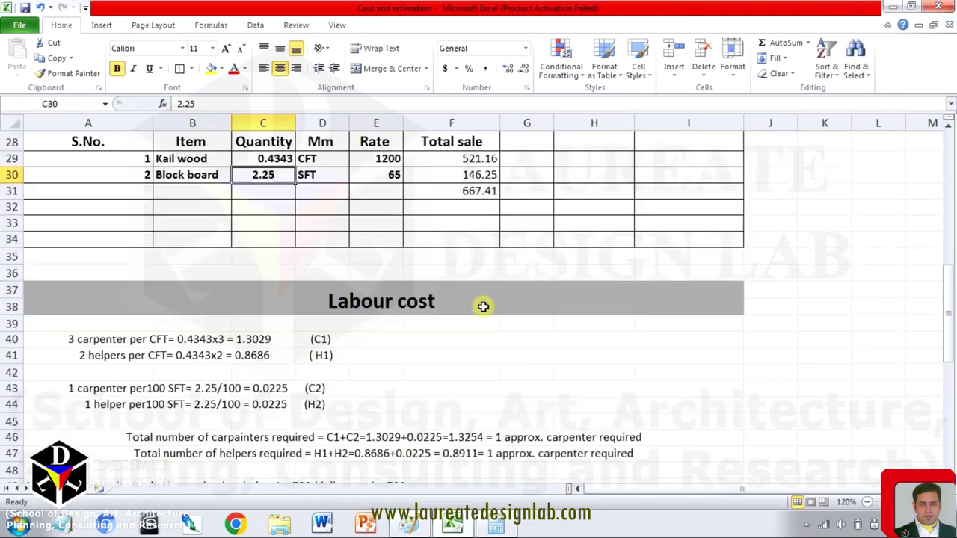
scroll(483, 306, down, 2)
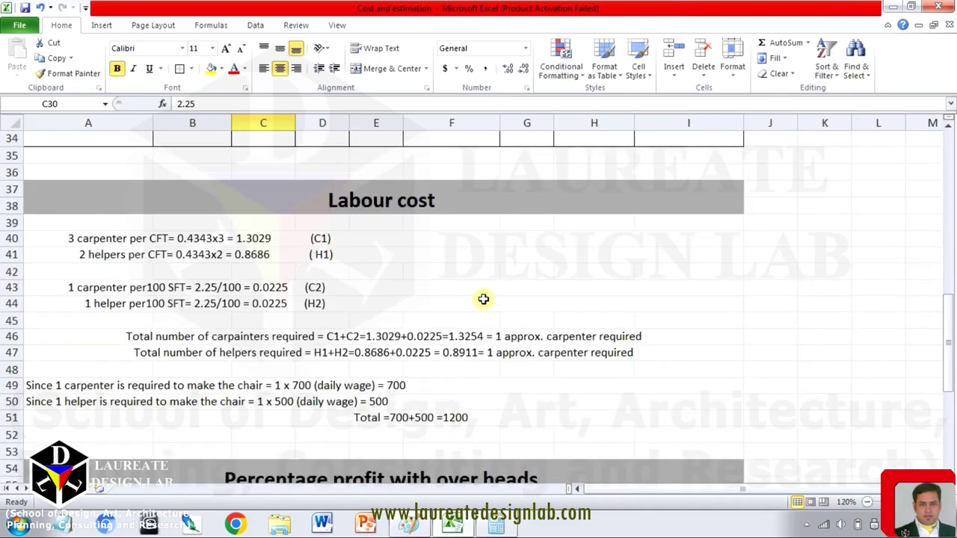
scroll(393, 254, down, 1)
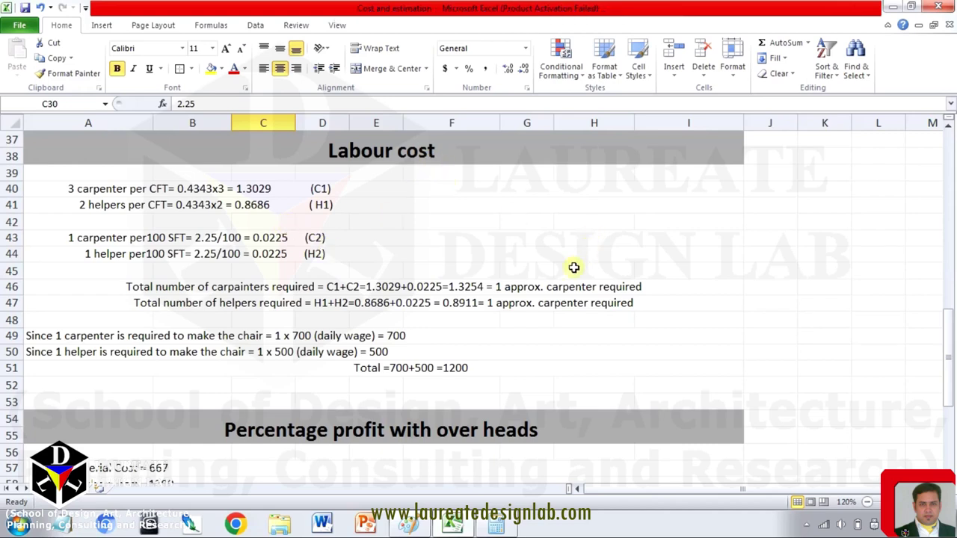
scroll(482, 239, down, 1)
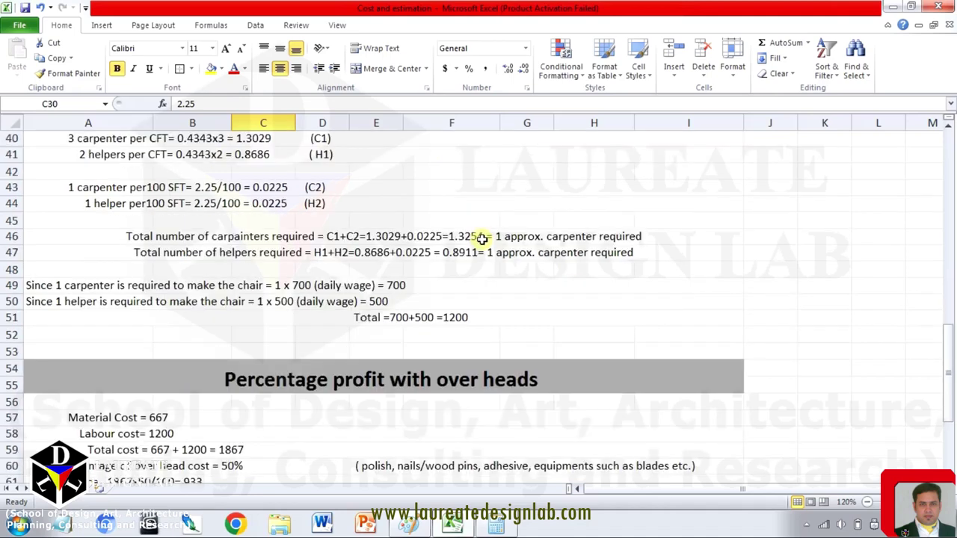
scroll(479, 233, down, 4)
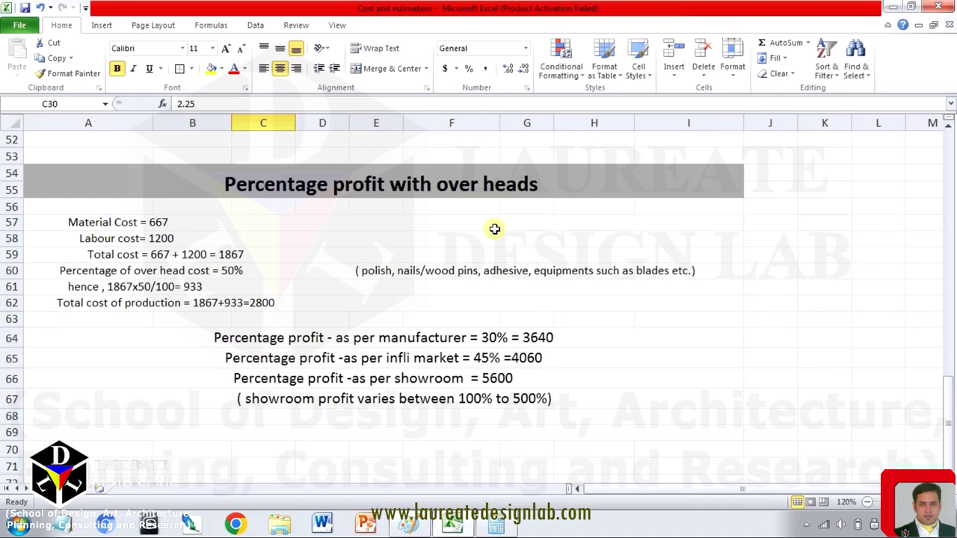
- Review the Labour cost and profit-with-overheads rows once more
scroll(494, 229, up, 12)
scroll(478, 276, down, 4)
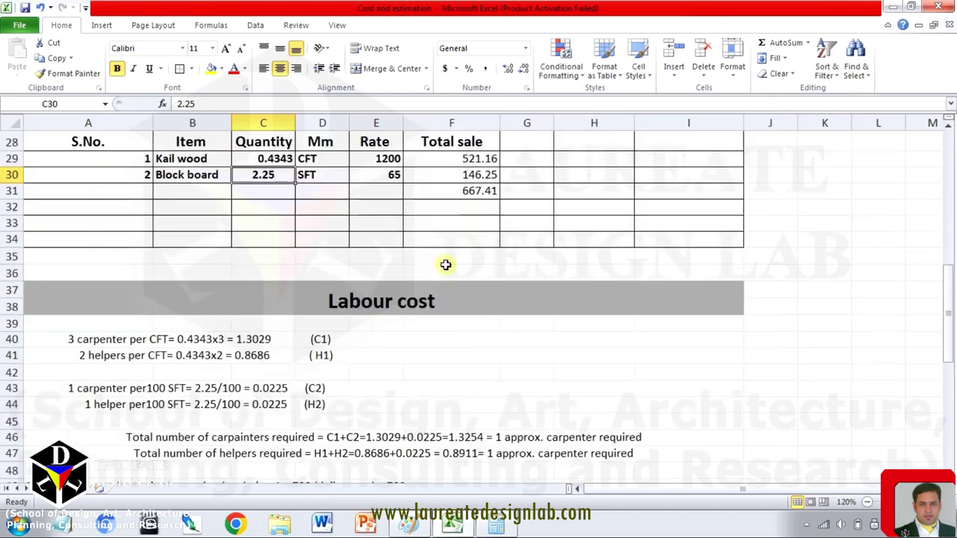
scroll(444, 222, down, 3)
scroll(443, 196, down, 2)
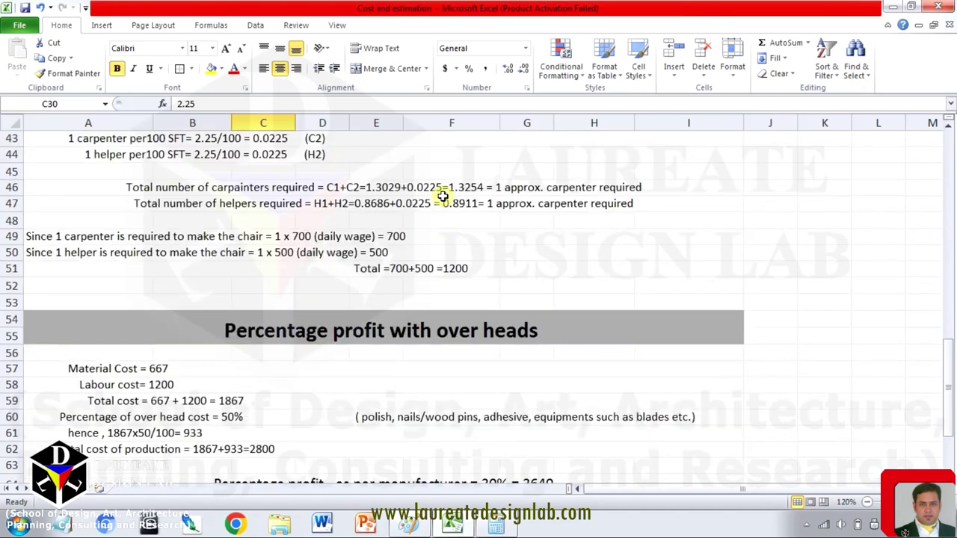
scroll(443, 196, down, 2)
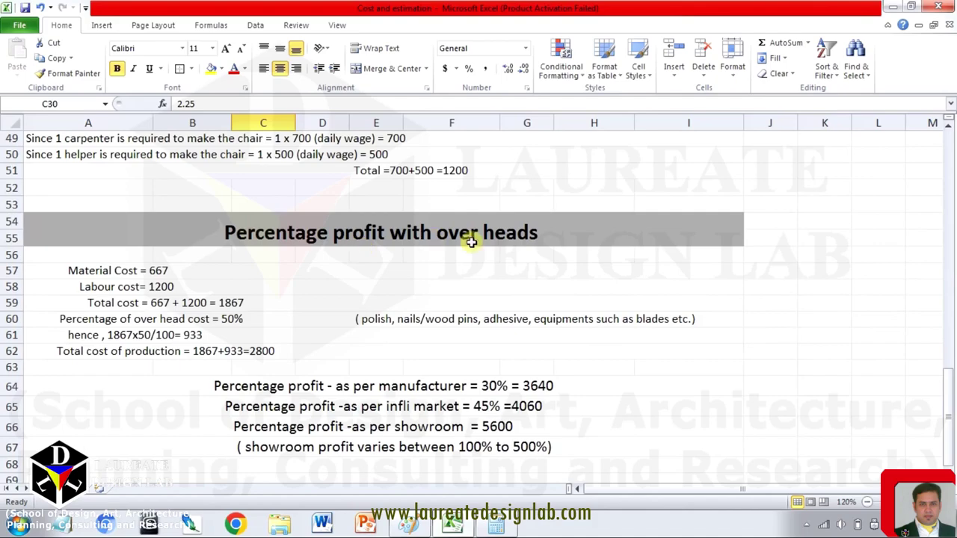
scroll(471, 241, down, 2)
- Return to the Abstract of quantity table with totals 0.4343 and 2.25
scroll(474, 247, up, 1)
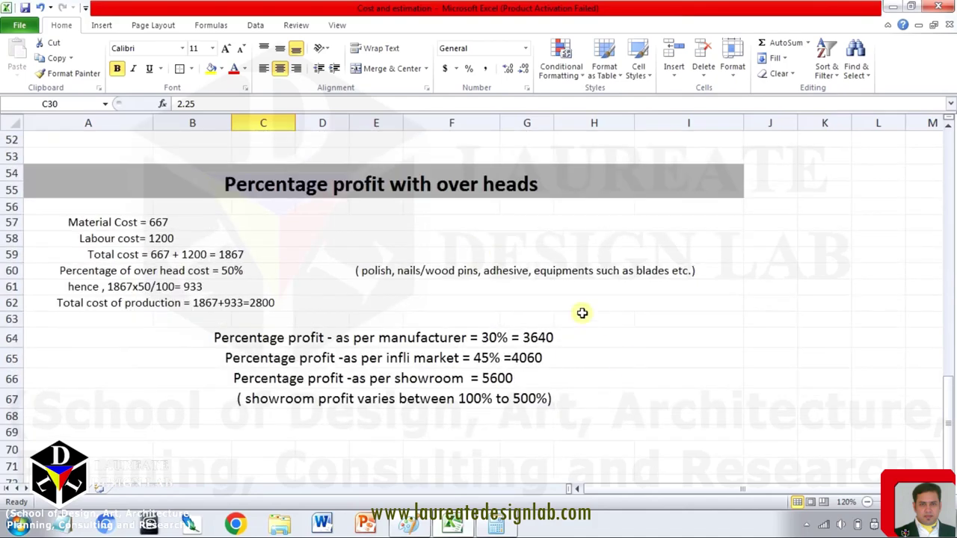
scroll(625, 360, up, 14)
scroll(625, 361, up, 3)
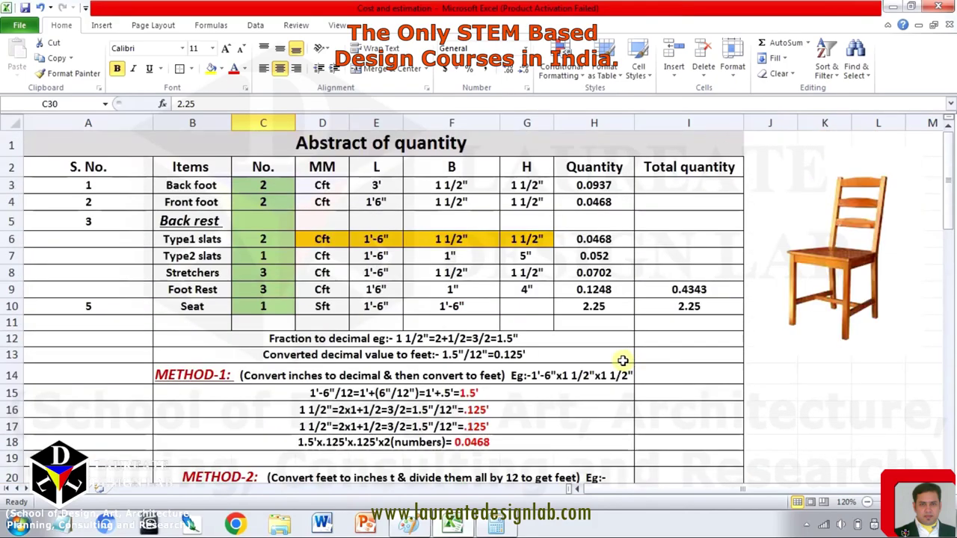